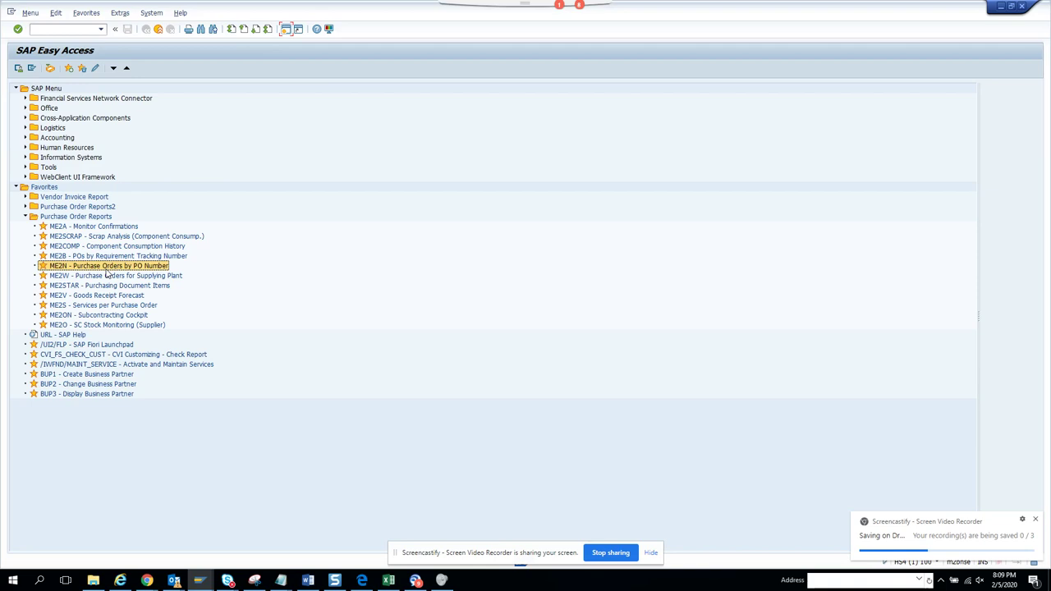
Open ME2N Purchase Orders by PO Number from the Purchase Order Reports favourites.
{"action": "double_click", "coordinate": [107, 269]}
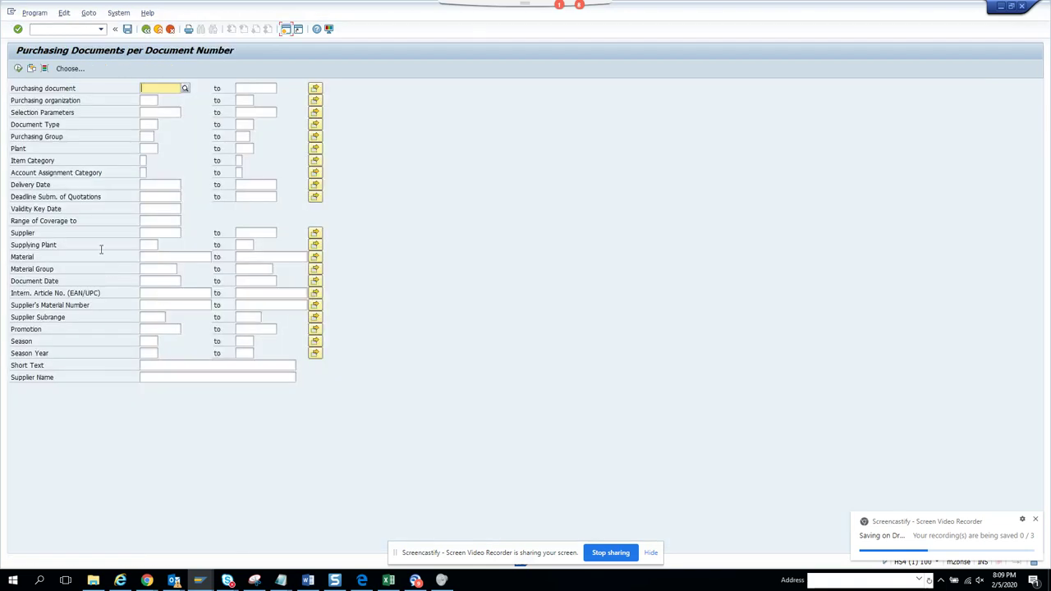
{"action": "left_click", "coordinate": [18, 68]}
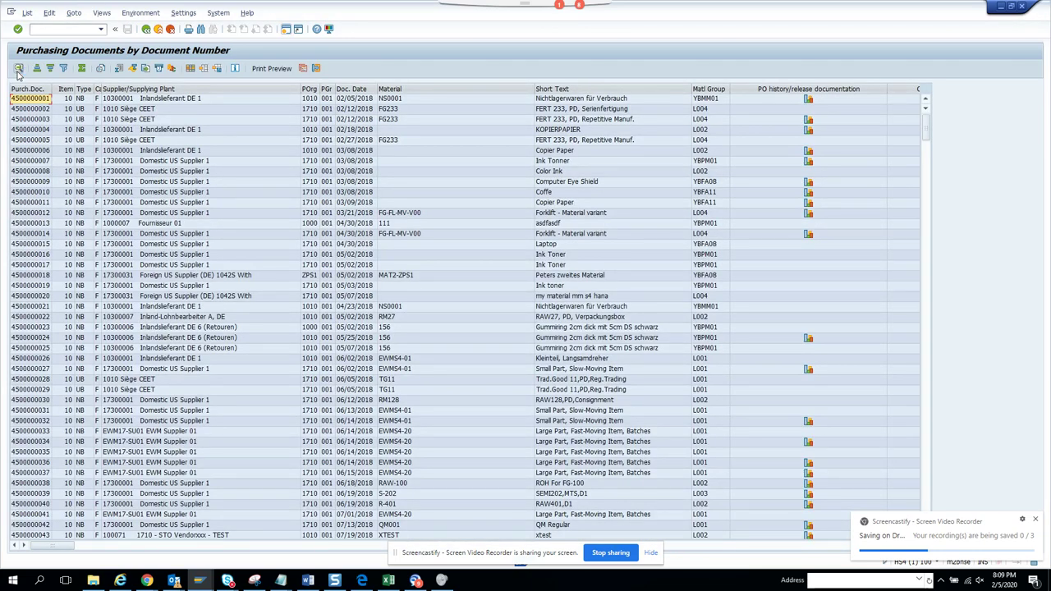
{"action": "double_click", "coordinate": [33, 120]}
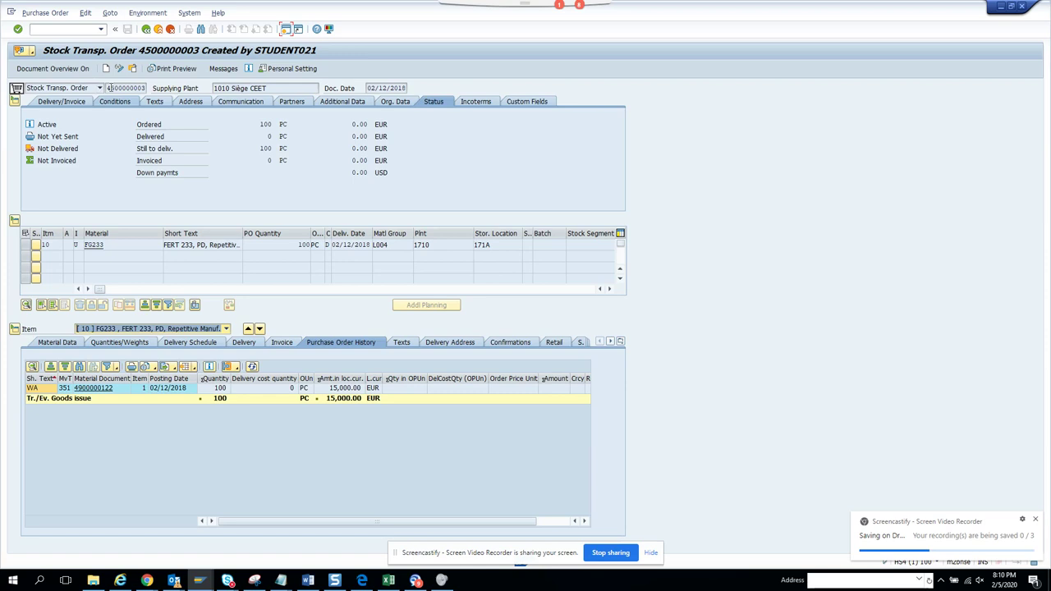
{"action": "left_click", "coordinate": [144, 88]}
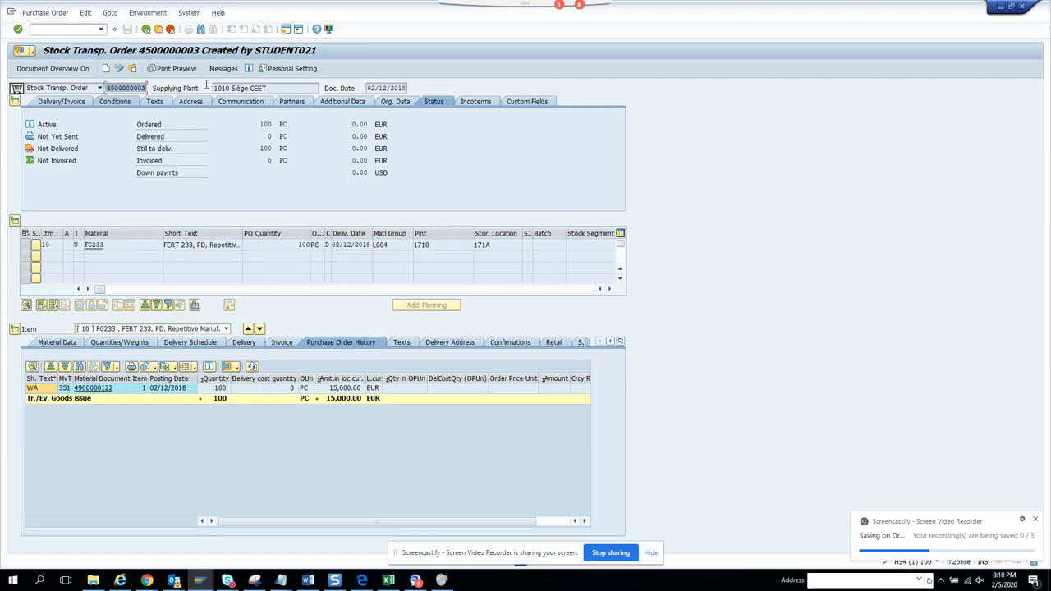
{"action": "mouse_move", "coordinate": [199, 580]}
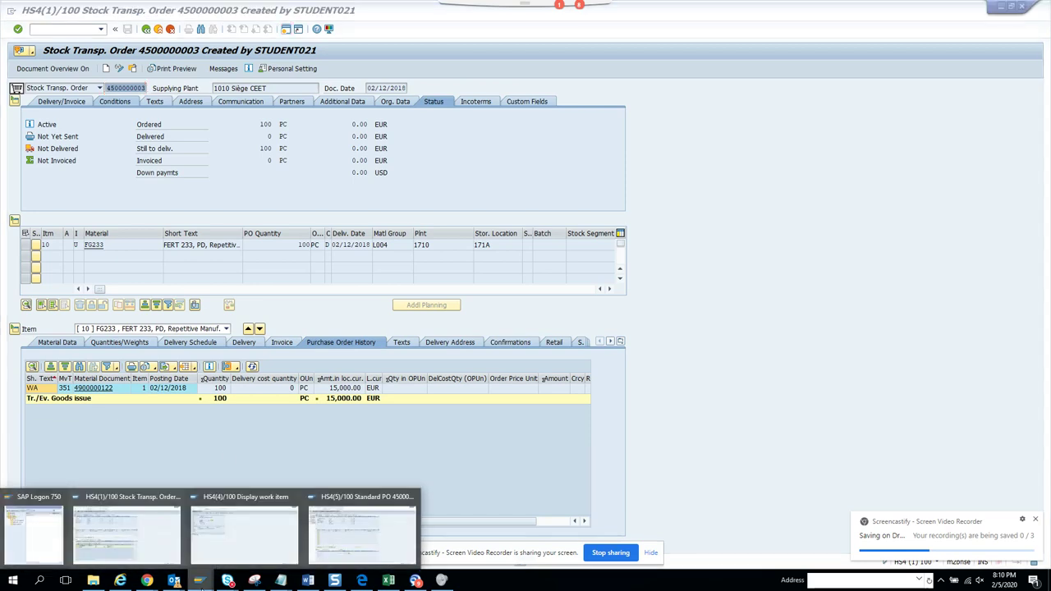
{"action": "left_click", "coordinate": [366, 535]}
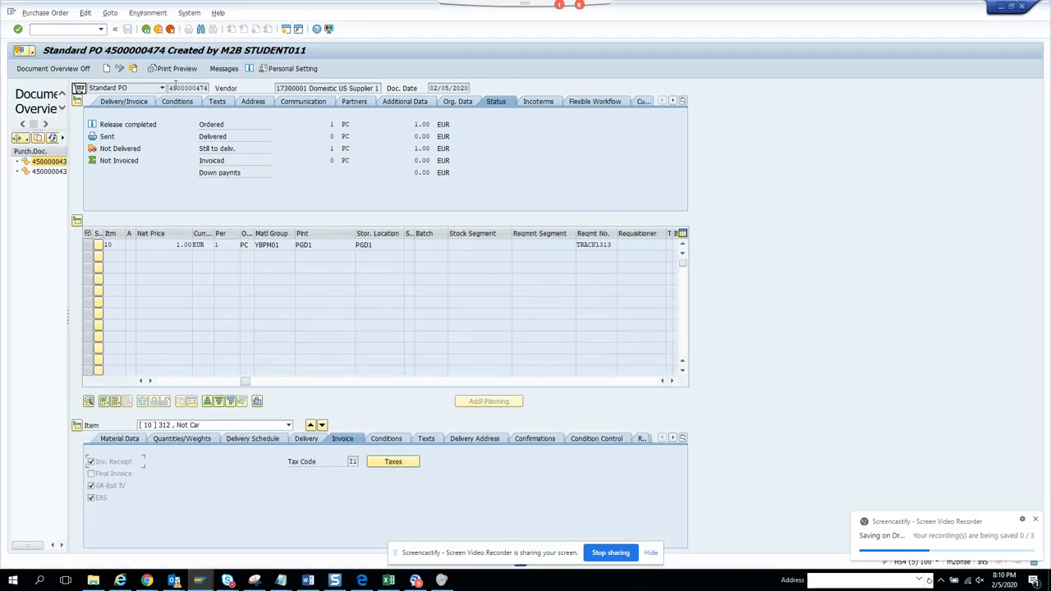
{"action": "left_click_drag", "start_coordinate": [171, 88], "coordinate": [272, 86]}
{"action": "key", "text": "ctrl+c"}
{"action": "key", "text": "alt+Tab"}
{"action": "left_click", "coordinate": [146, 30]}
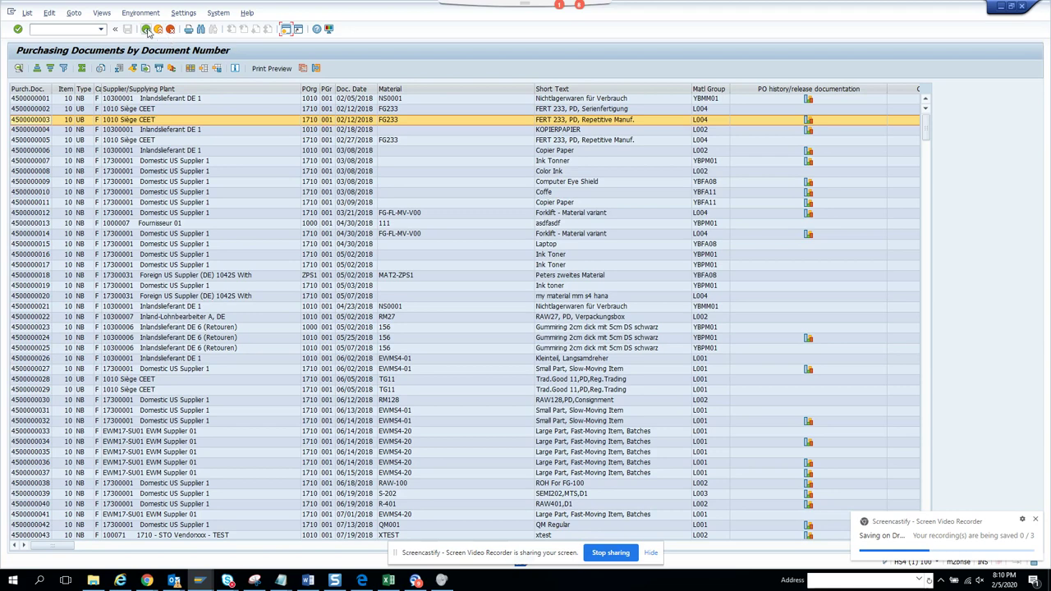
{"action": "key", "text": "F3"}
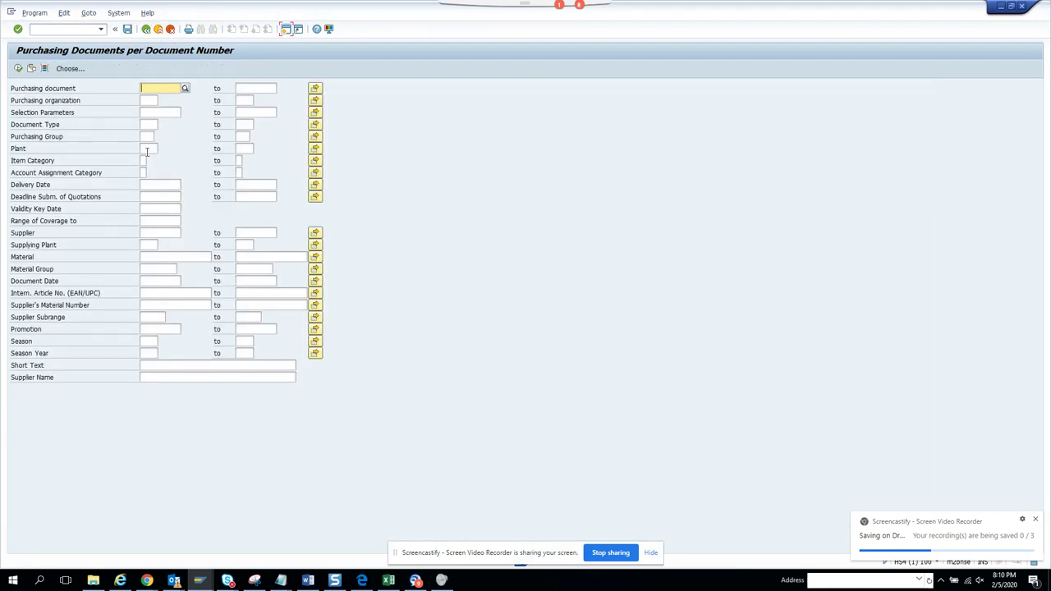
{"action": "key", "text": "ctrl+v"}
{"action": "left_click", "coordinate": [19, 69]}
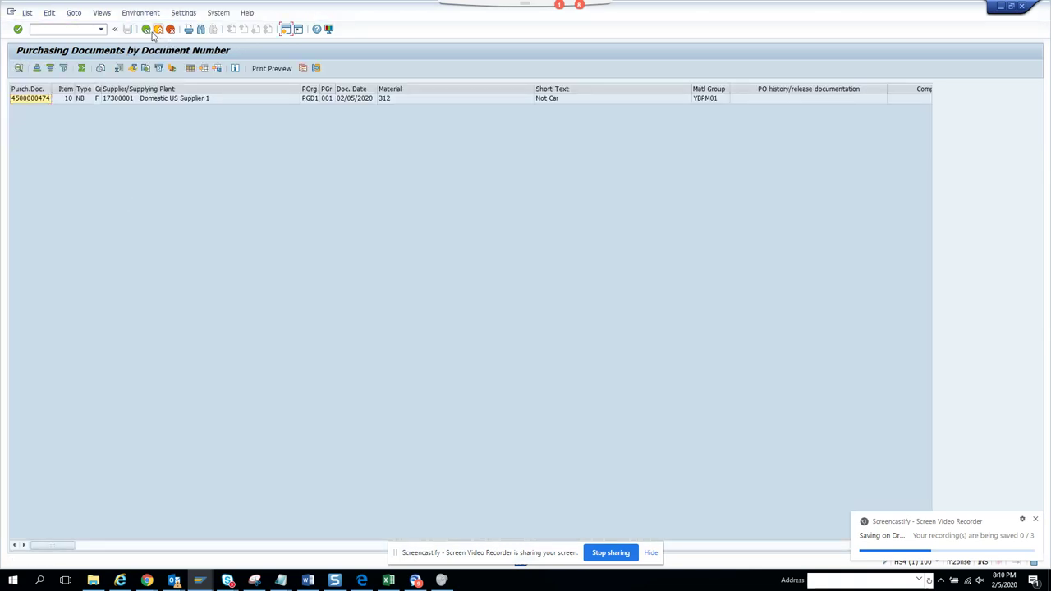
{"action": "left_click", "coordinate": [146, 29]}
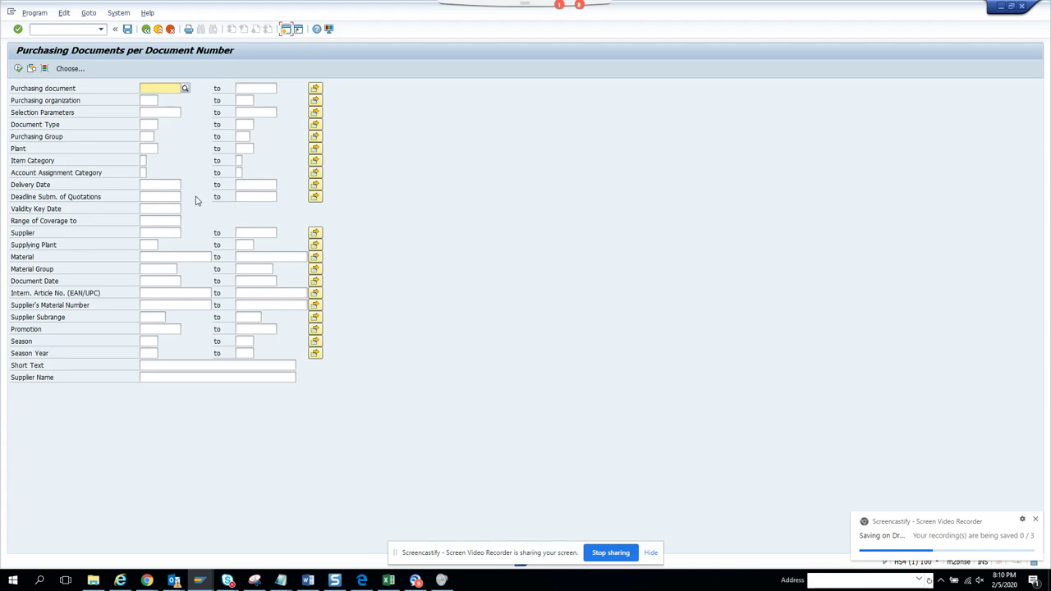
Restrict the Plant field to 1710 and run the report.
{"action": "left_click", "coordinate": [149, 149]}
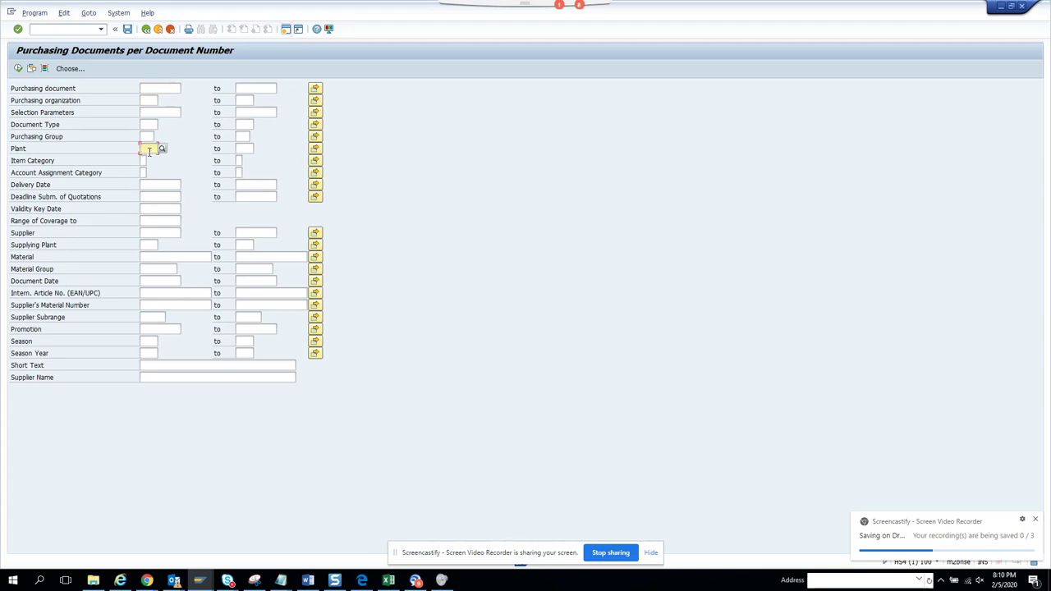
{"action": "type", "text": "1717"}
{"action": "key", "text": "BackSpace"}
{"action": "type", "text": "0"}
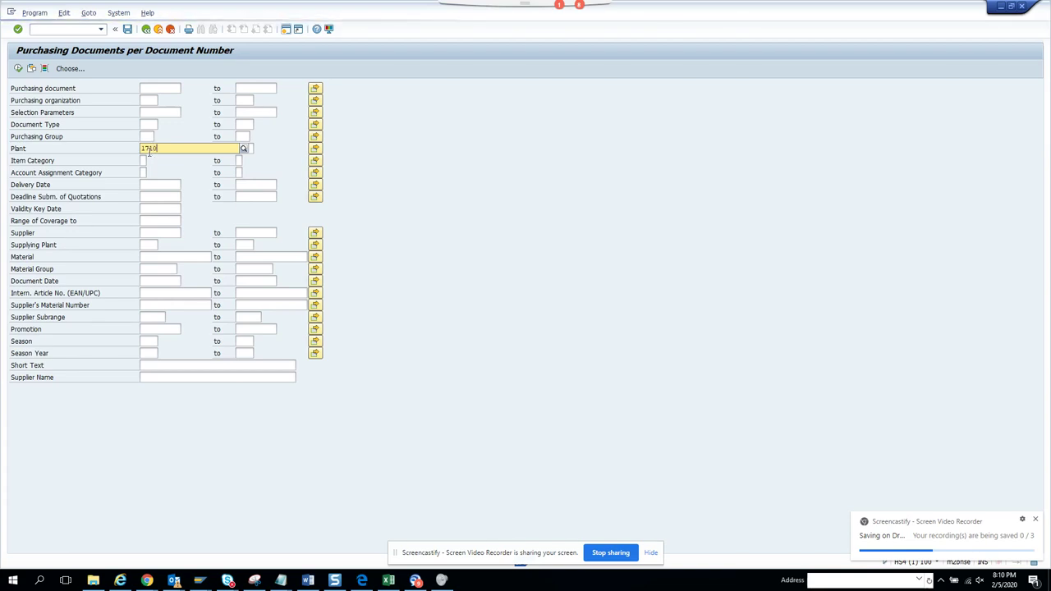
{"action": "left_click", "coordinate": [19, 69]}
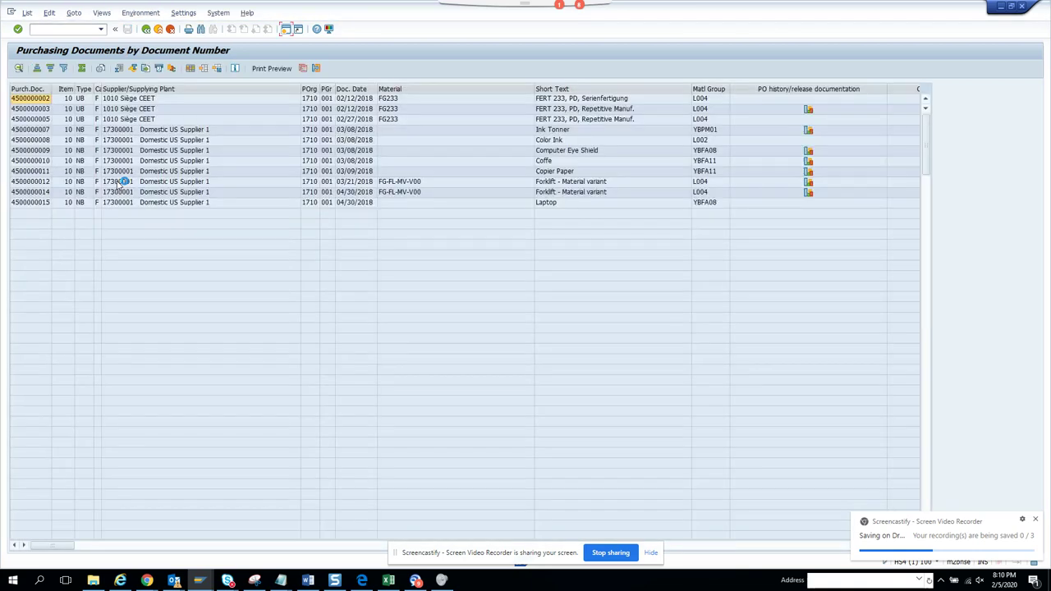
{"action": "left_click", "coordinate": [146, 29]}
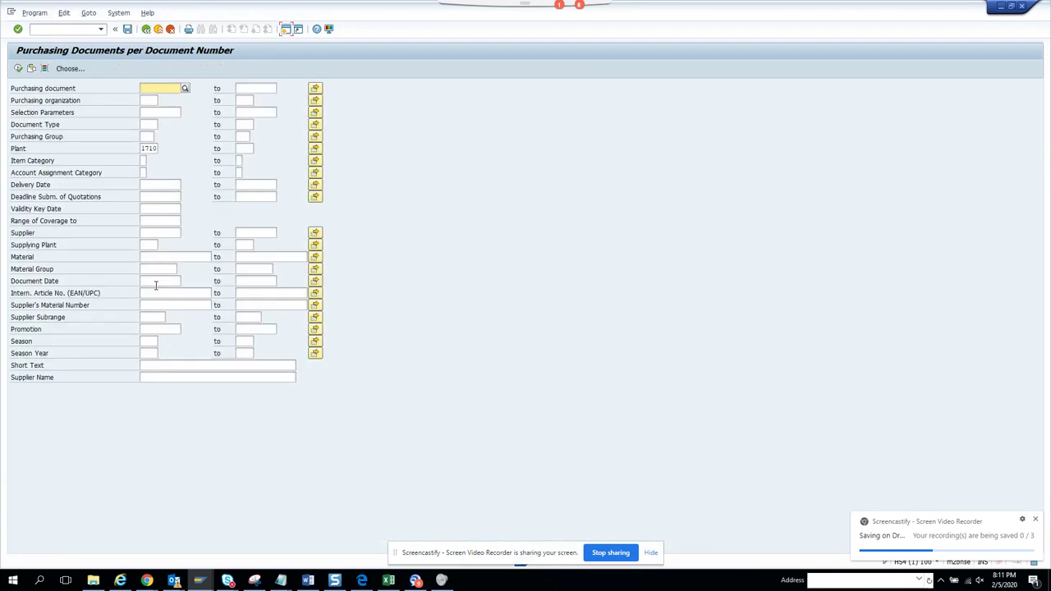
{"action": "left_click", "coordinate": [18, 69]}
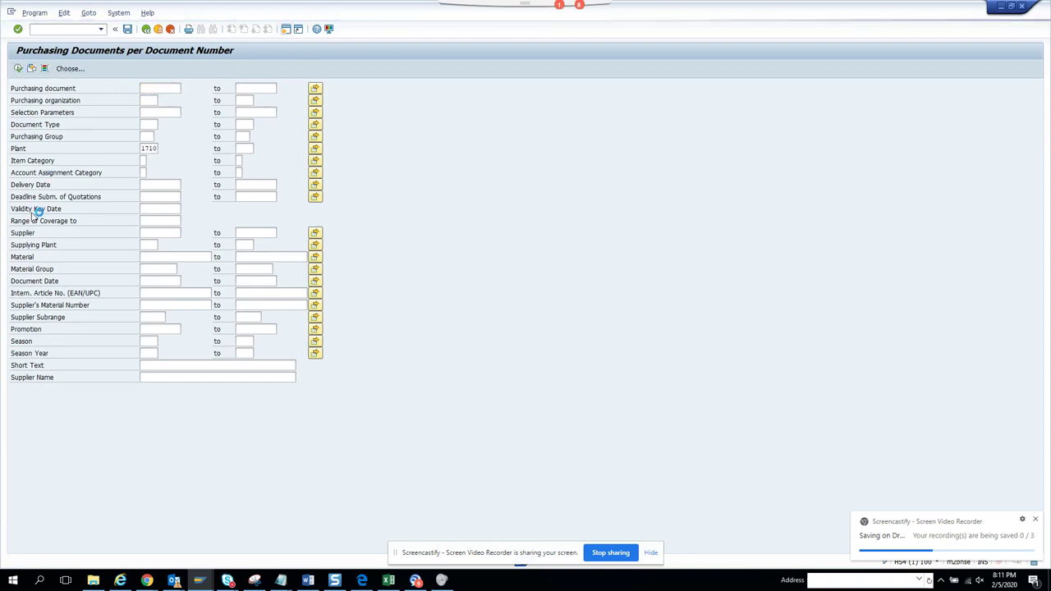
{"action": "left_click", "coordinate": [33, 172]}
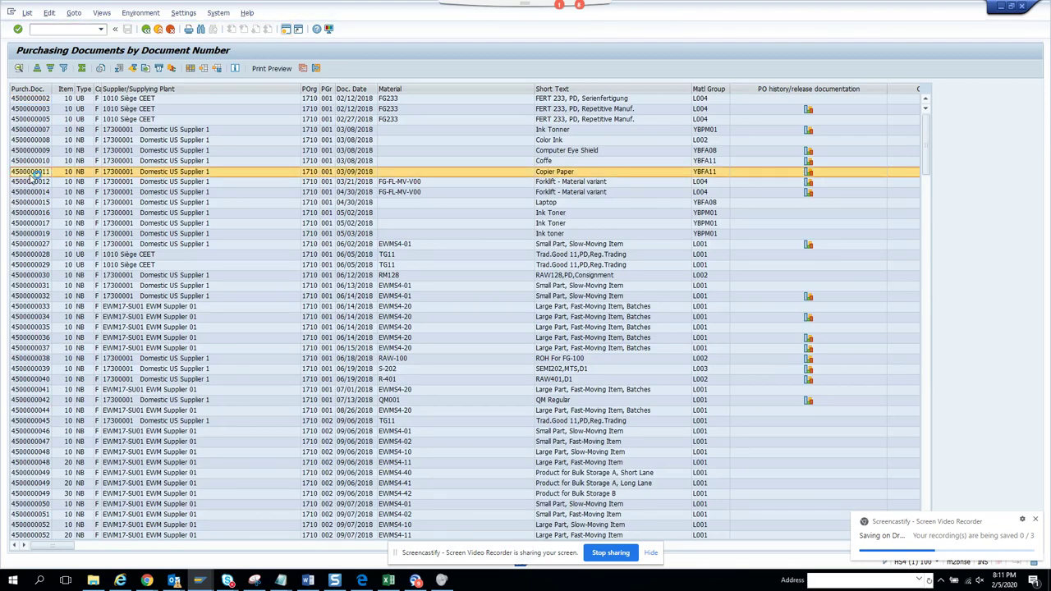
{"action": "double_click", "coordinate": [33, 172]}
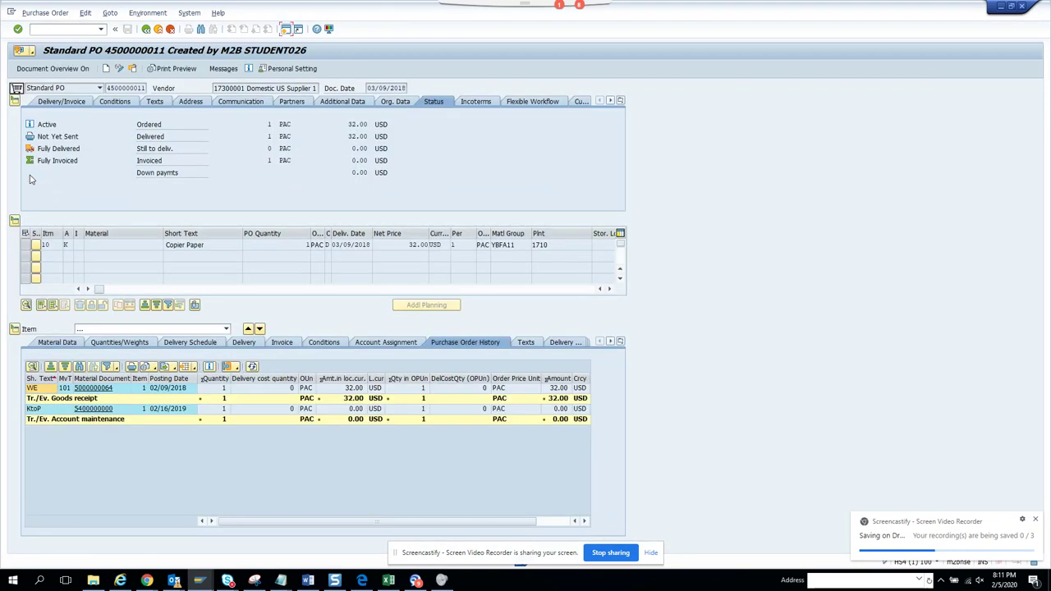
{"action": "left_click", "coordinate": [145, 30]}
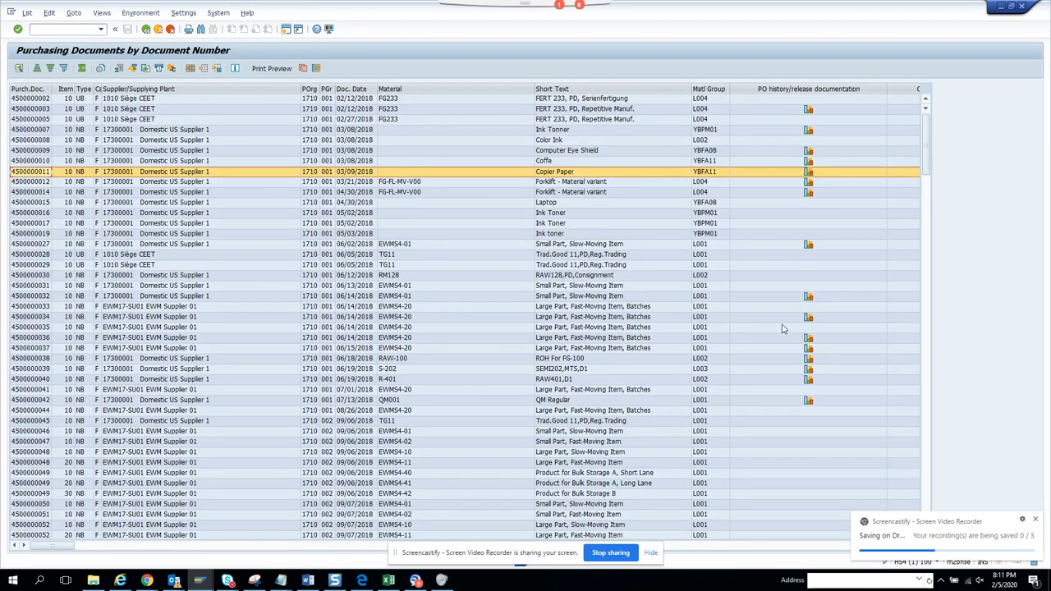
{"action": "left_click_drag", "start_coordinate": [928, 156], "coordinate": [926, 485]}
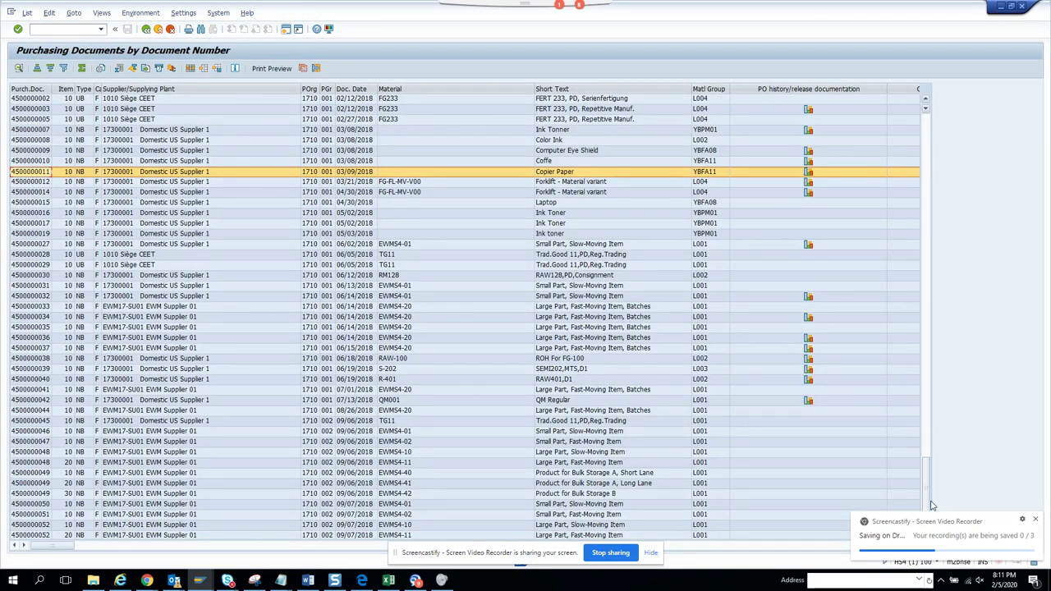
{"action": "left_click", "coordinate": [1034, 518]}
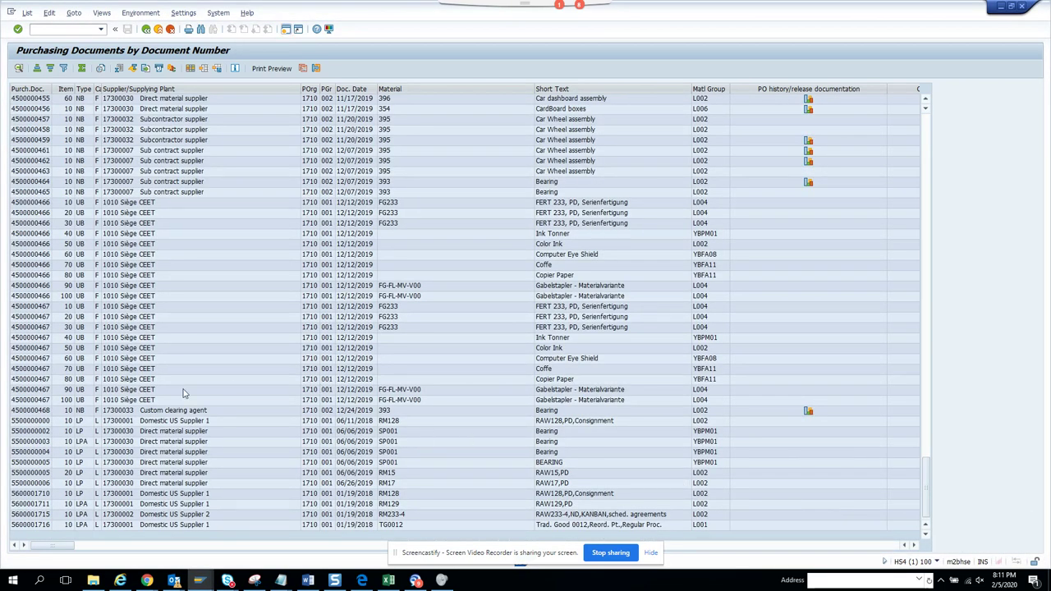
{"action": "double_click", "coordinate": [33, 424]}
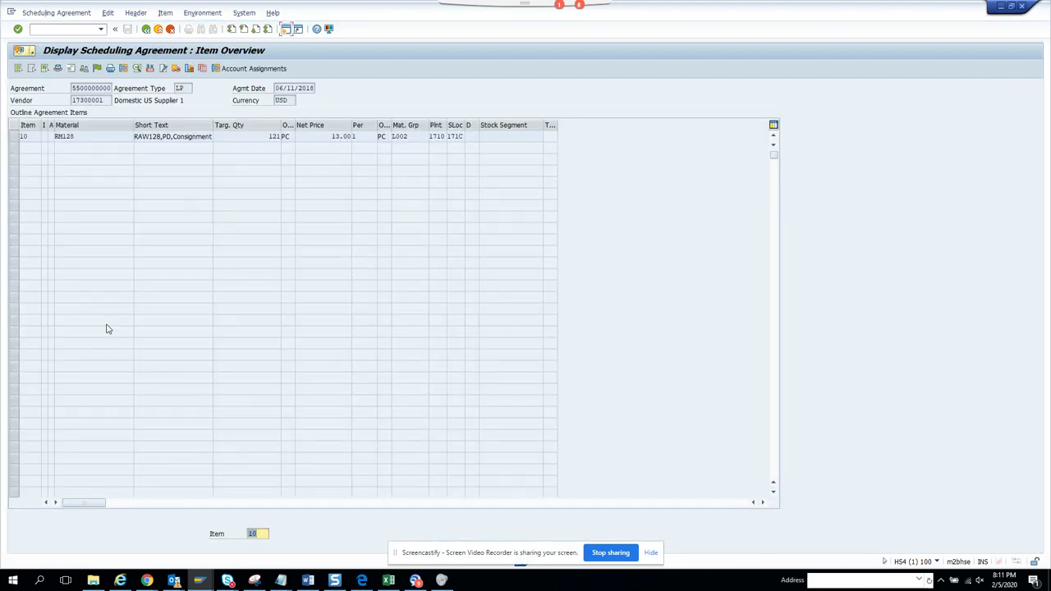
{"action": "left_click", "coordinate": [145, 29]}
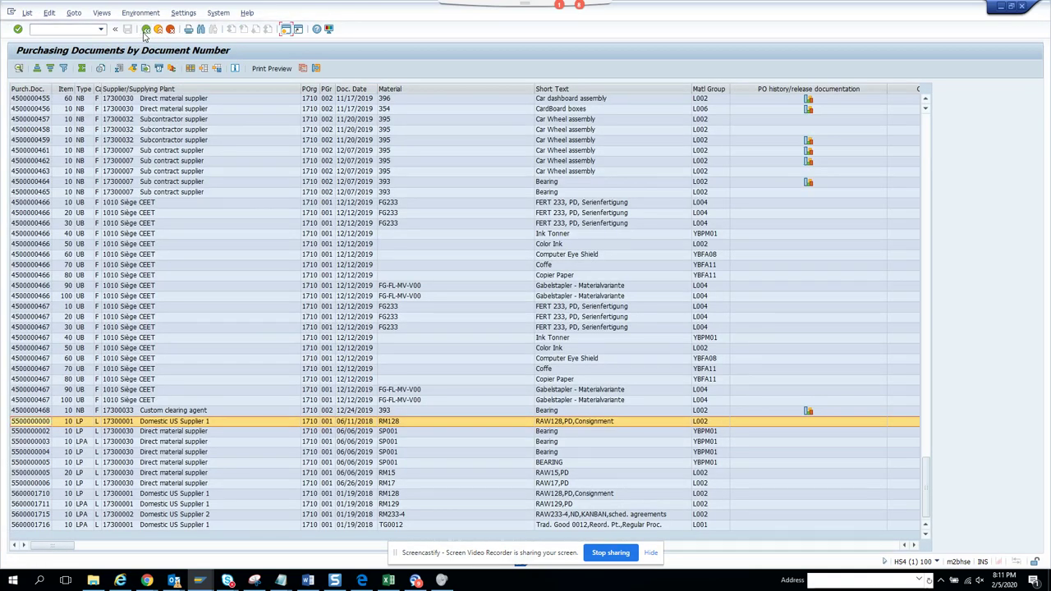
{"action": "left_click", "coordinate": [146, 29]}
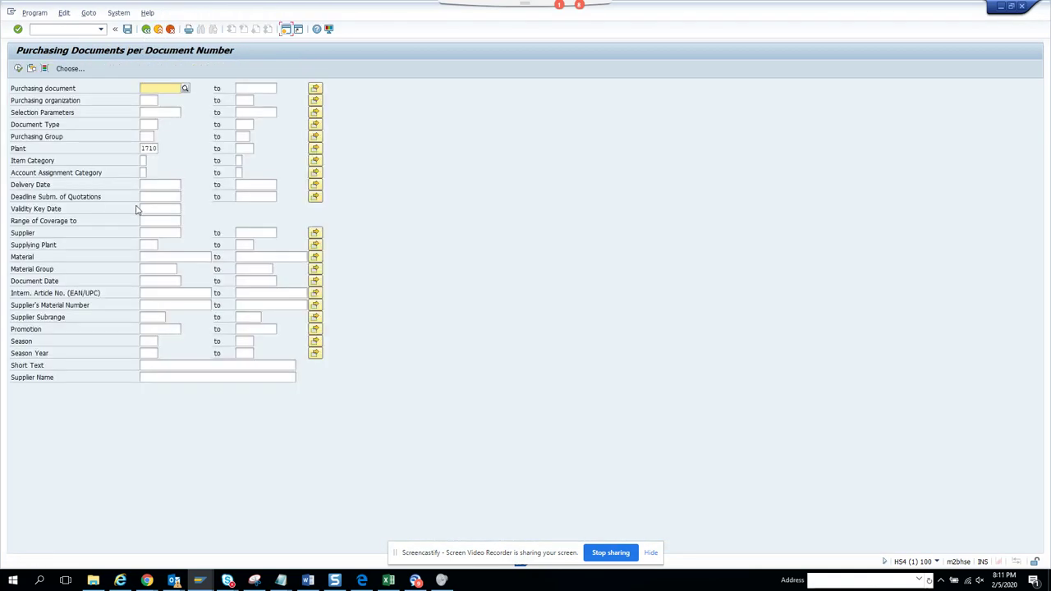
Filter the report by document type NB and run it.
{"action": "left_click", "coordinate": [144, 137]}
{"action": "left_click", "coordinate": [148, 124]}
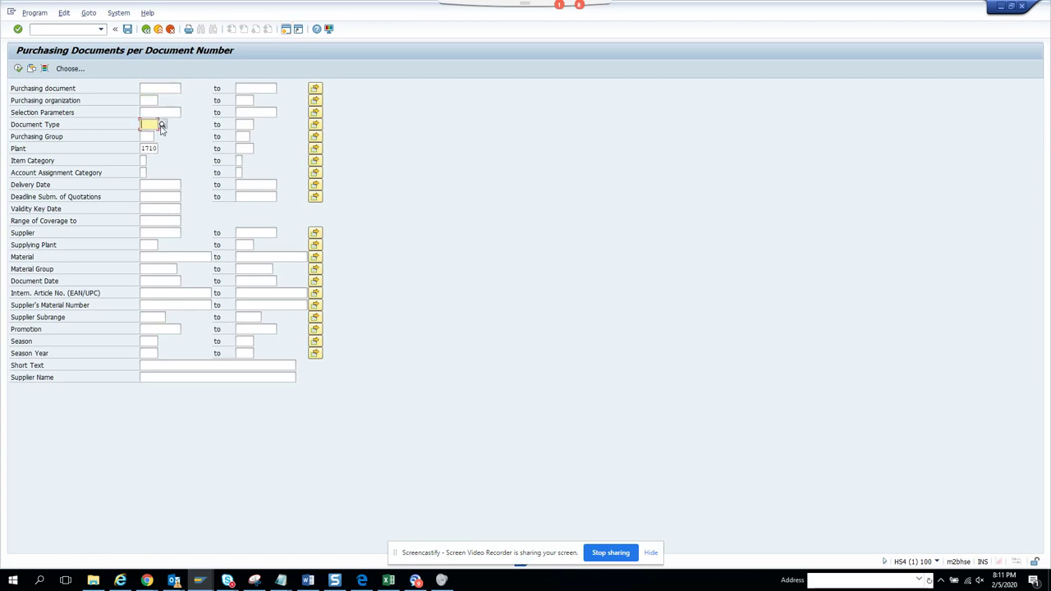
{"action": "left_click", "coordinate": [145, 220]}
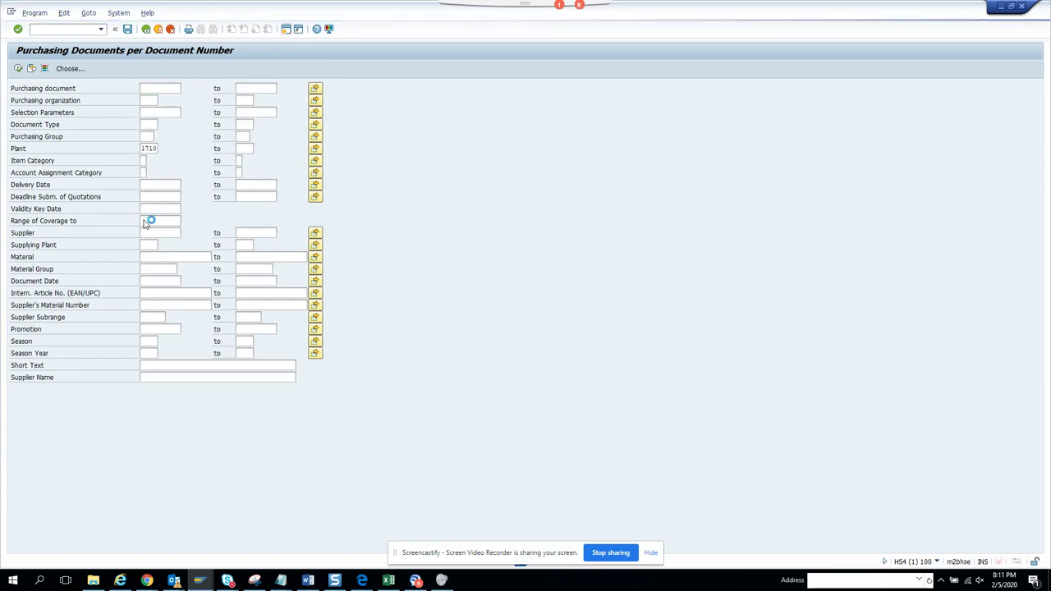
{"action": "double_click", "coordinate": [174, 209]}
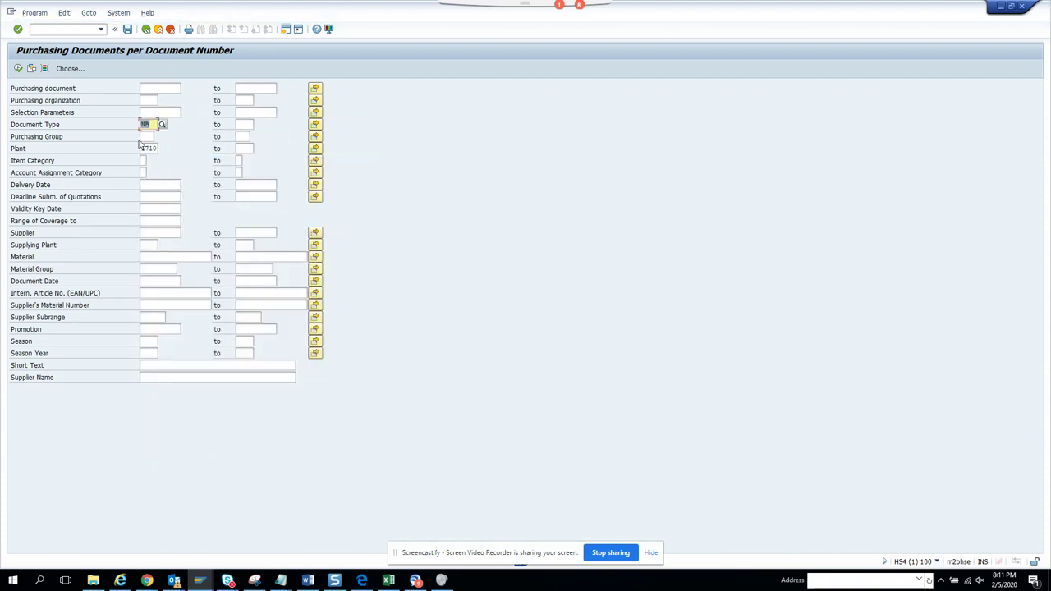
{"action": "left_click", "coordinate": [20, 70]}
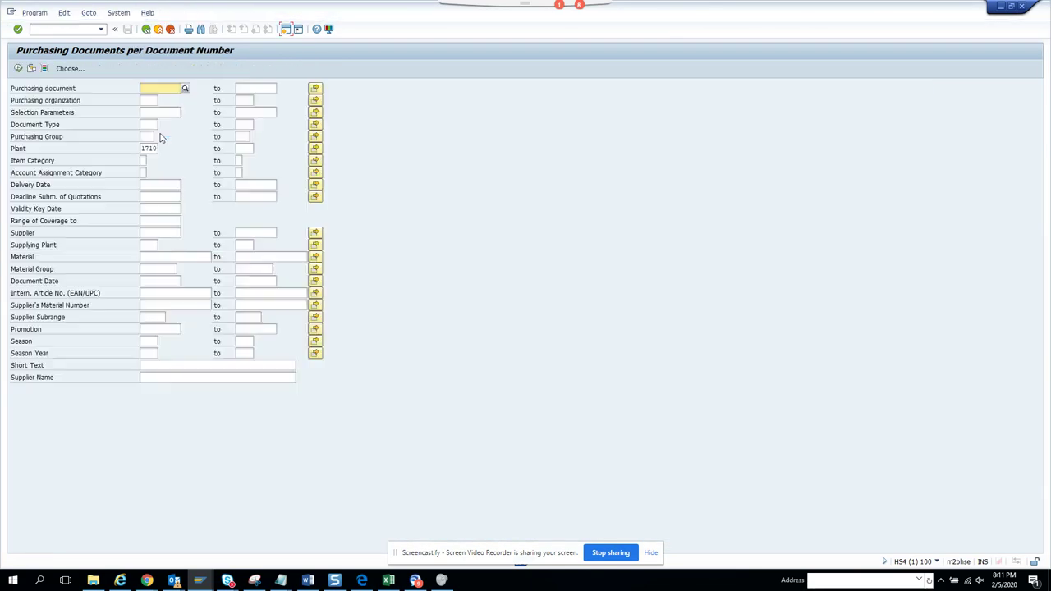
Show the F4 list of available selection parameters, such as WE101 Open goods receipt.
{"action": "left_click", "coordinate": [147, 137]}
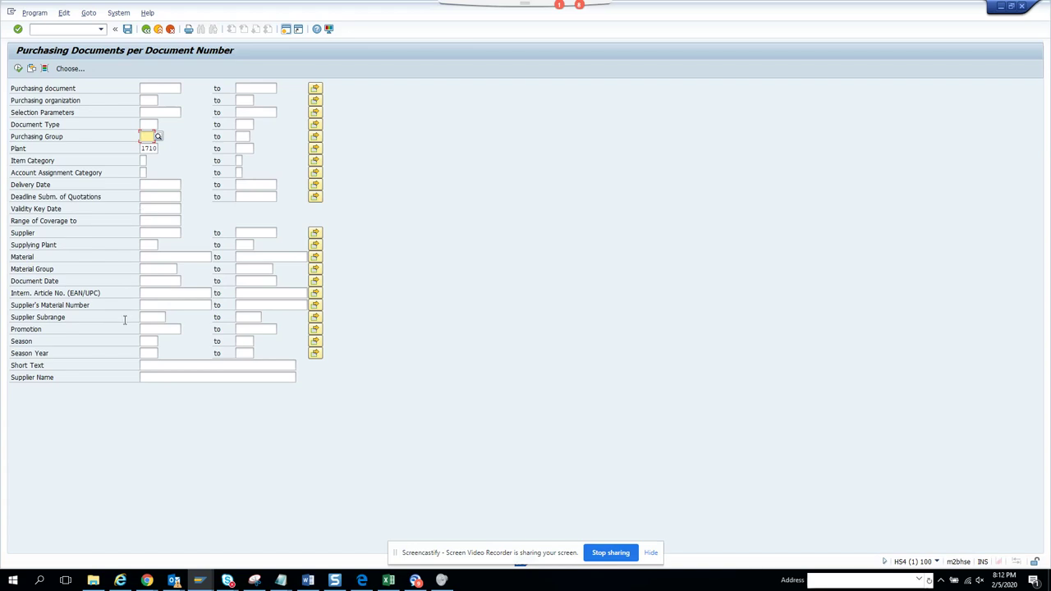
{"action": "left_click", "coordinate": [179, 376]}
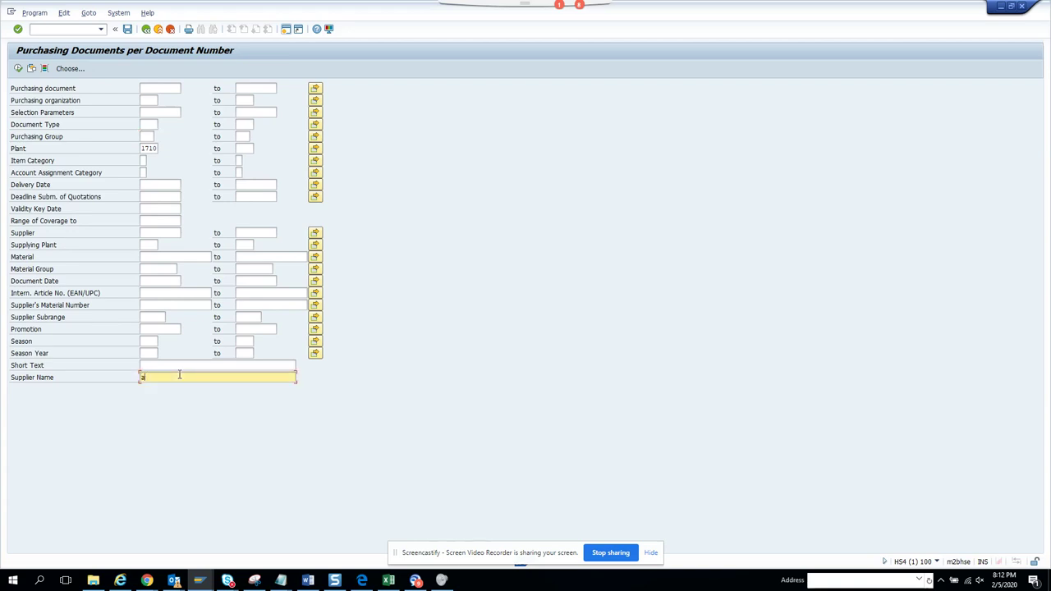
{"action": "left_click", "coordinate": [182, 365]}
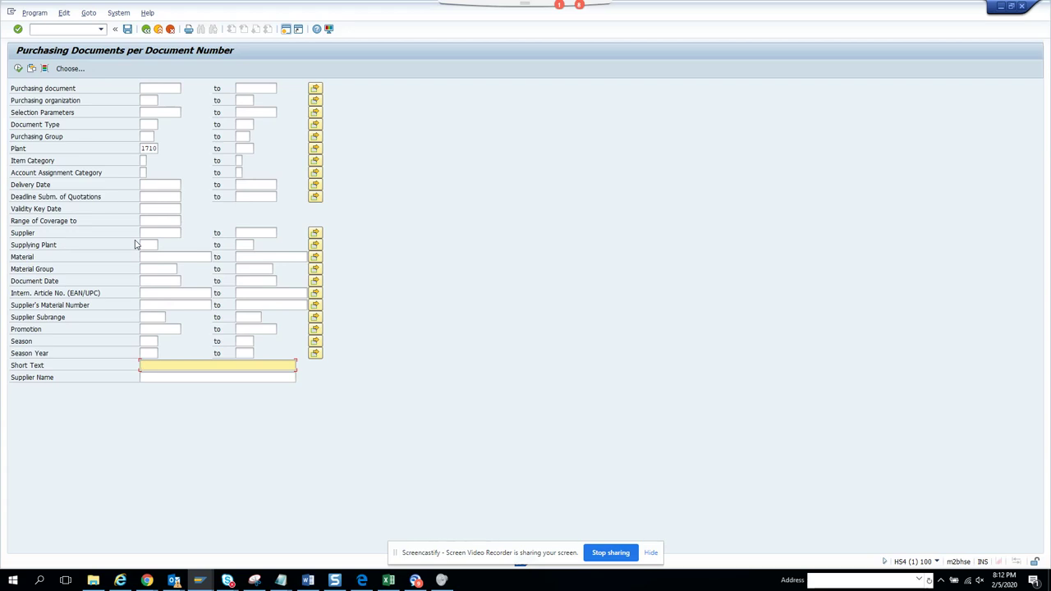
{"action": "left_click", "coordinate": [164, 112]}
{"action": "left_click", "coordinate": [176, 112]}
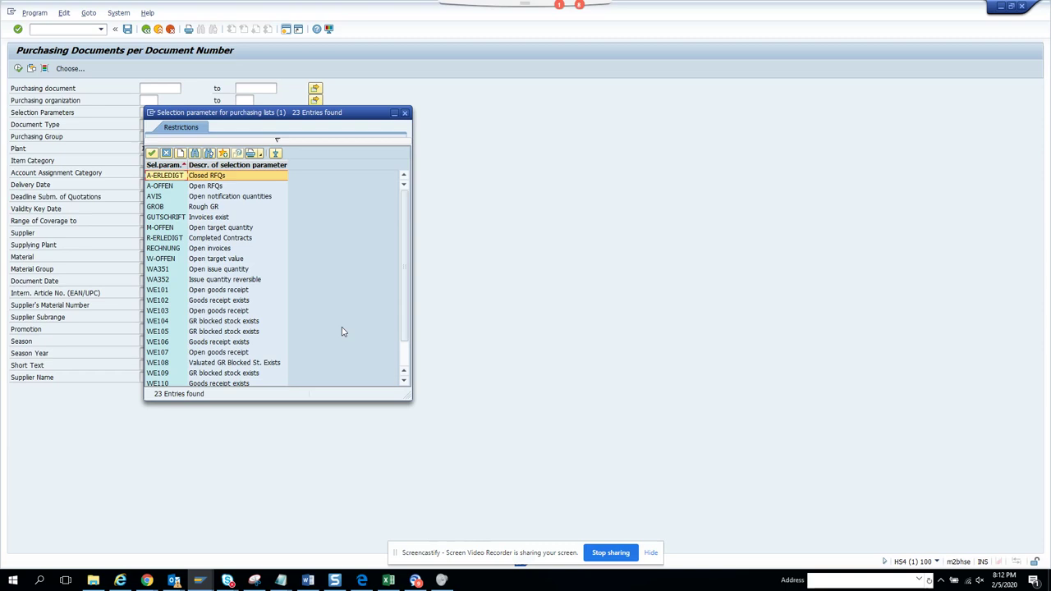
Run the plant 1710 report with selection parameter WE101, then return to the selection screen.
{"action": "double_click", "coordinate": [234, 291]}
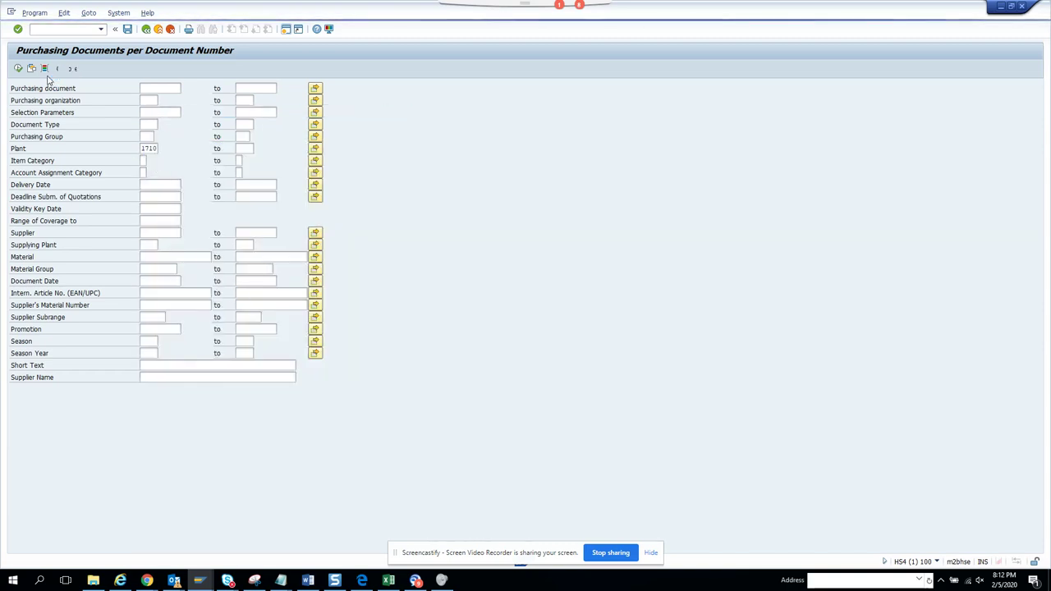
{"action": "left_click", "coordinate": [18, 68]}
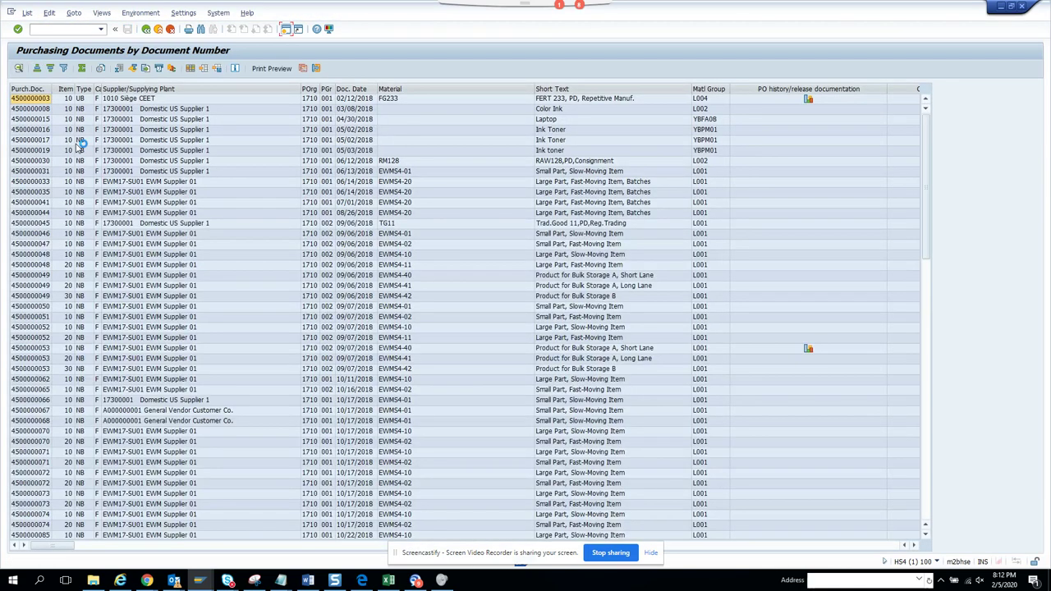
{"action": "left_click", "coordinate": [147, 30]}
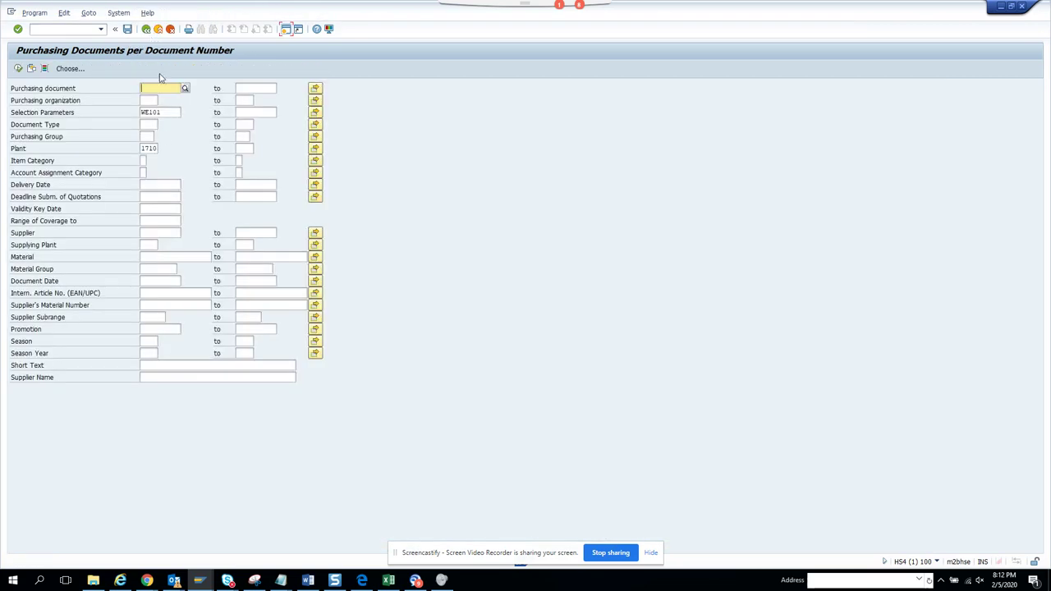
Set selection parameter WE102 (goods receipt exists) and list the matching plant 1710 documents.
{"action": "left_click", "coordinate": [176, 112]}
{"action": "key", "text": "F8"}
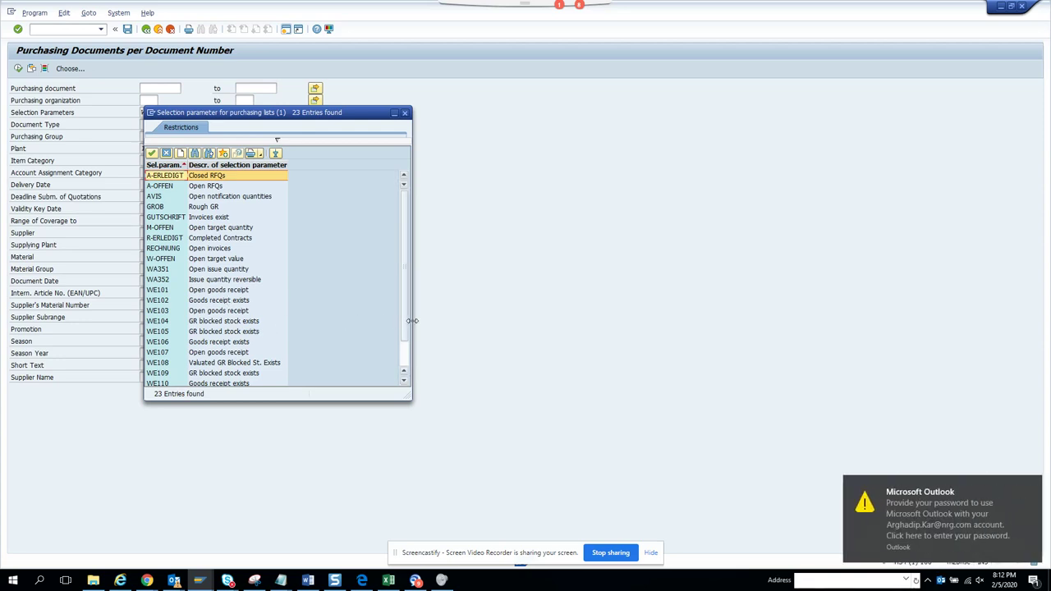
{"action": "left_click", "coordinate": [405, 364]}
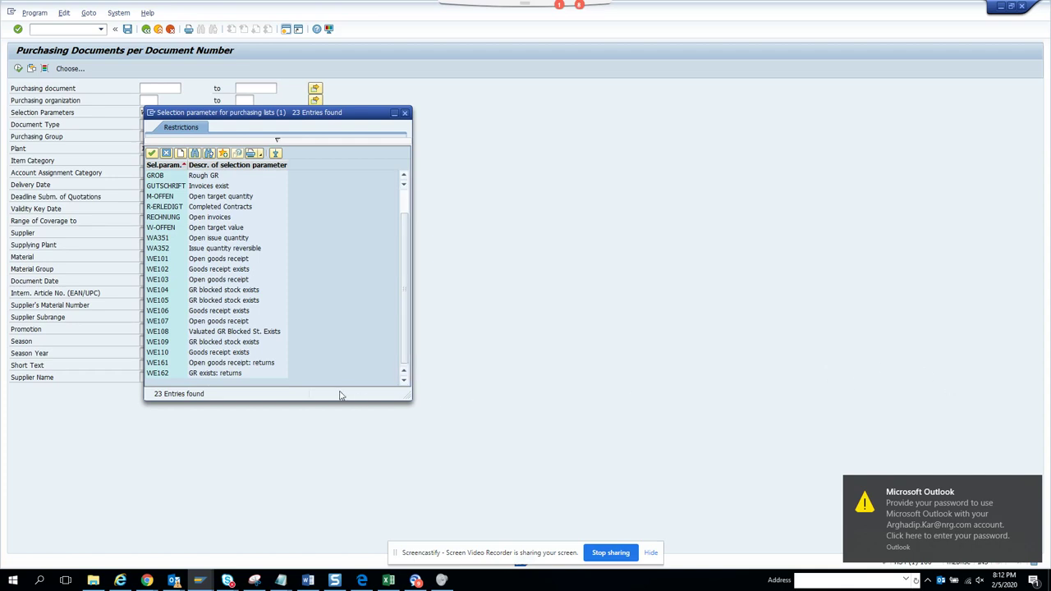
{"action": "double_click", "coordinate": [192, 260]}
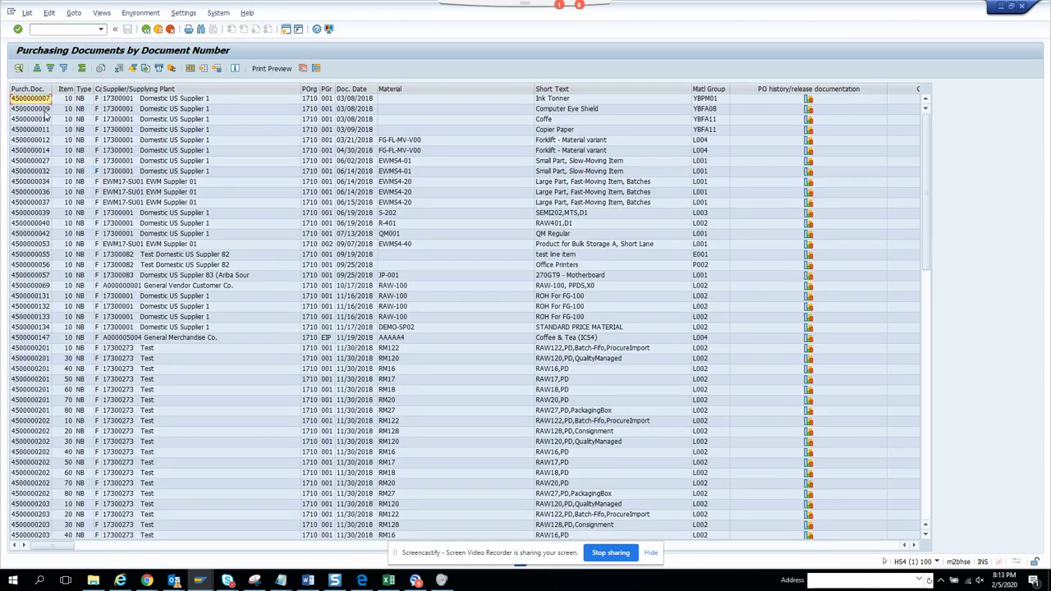
{"action": "double_click", "coordinate": [36, 100]}
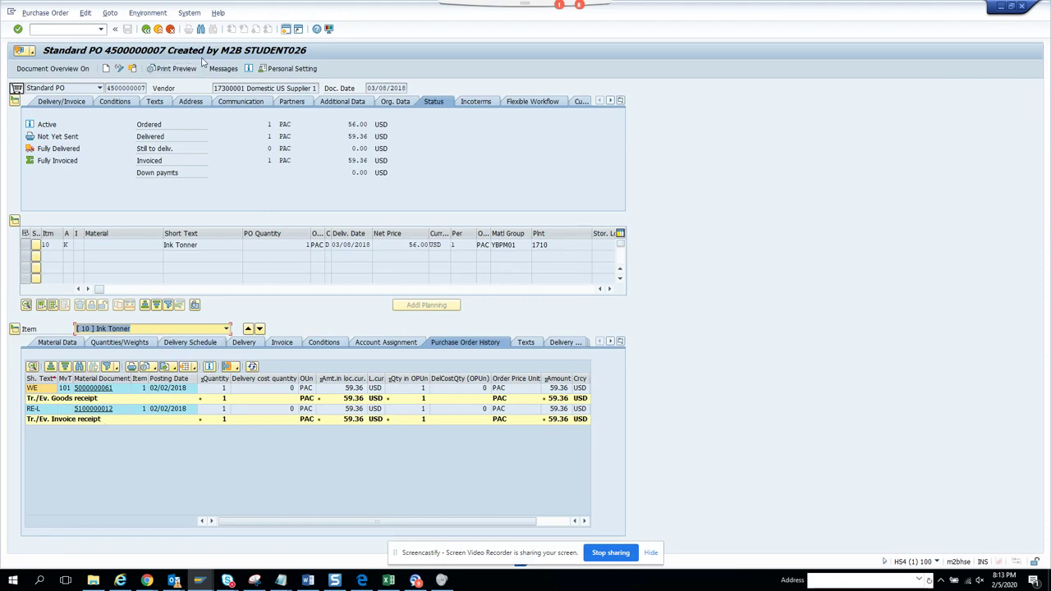
{"action": "left_click", "coordinate": [145, 30]}
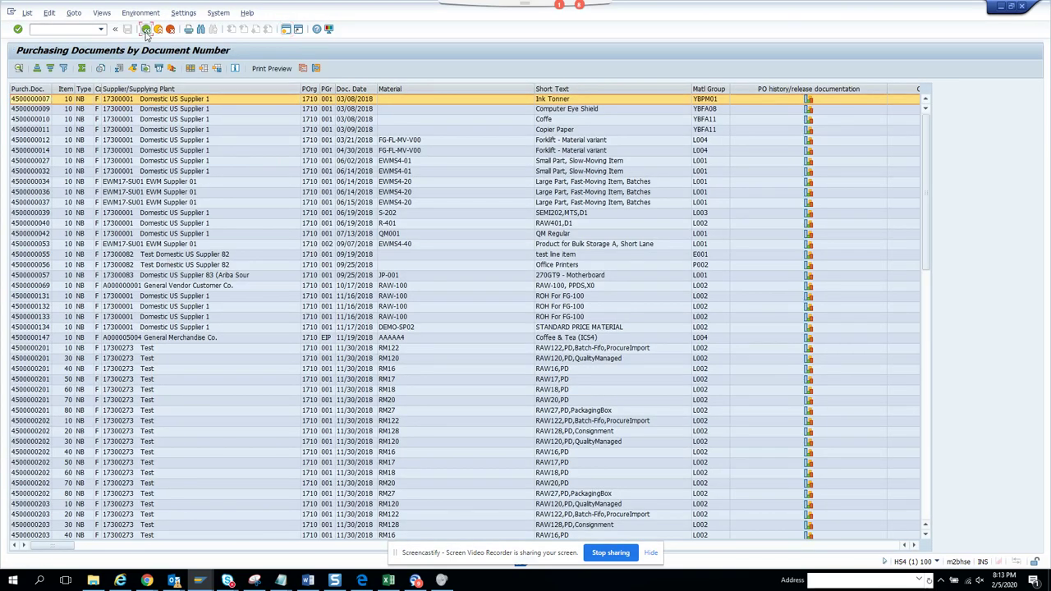
{"action": "left_click", "coordinate": [145, 30]}
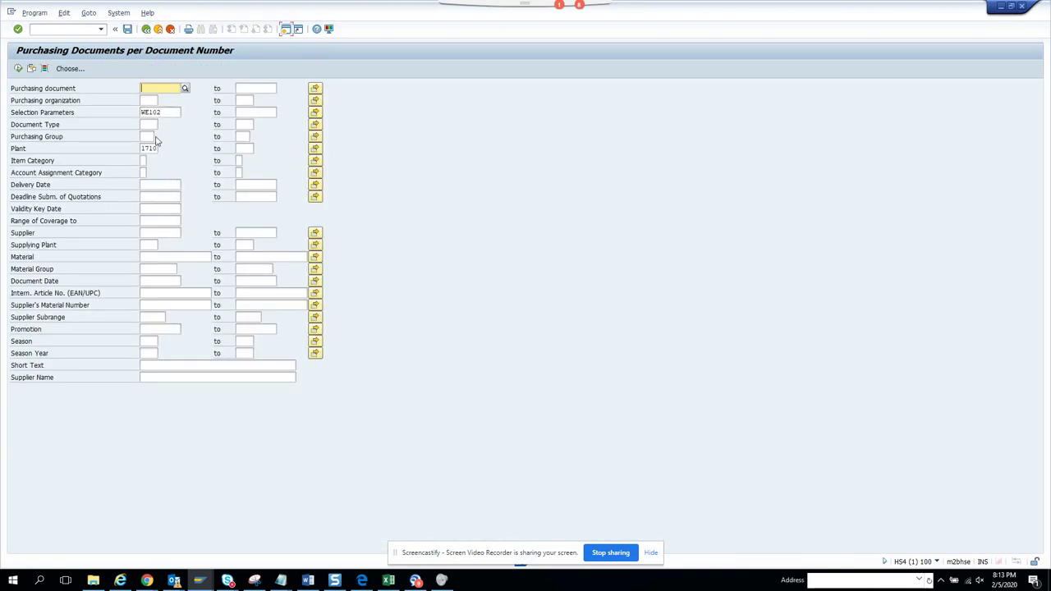
{"action": "left_click", "coordinate": [174, 112]}
{"action": "key", "text": "F8"}
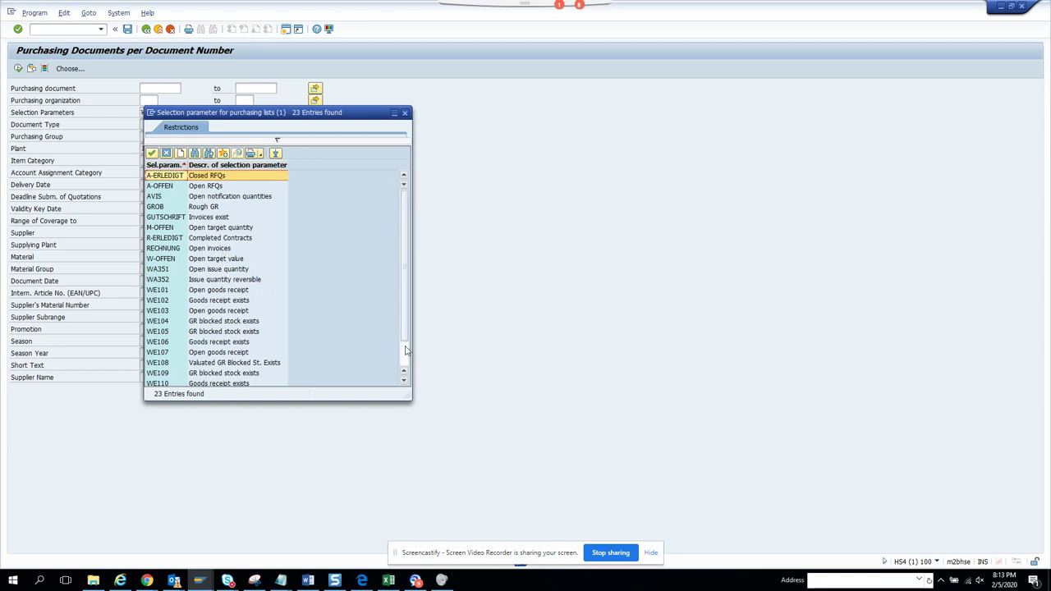
{"action": "double_click", "coordinate": [244, 293]}
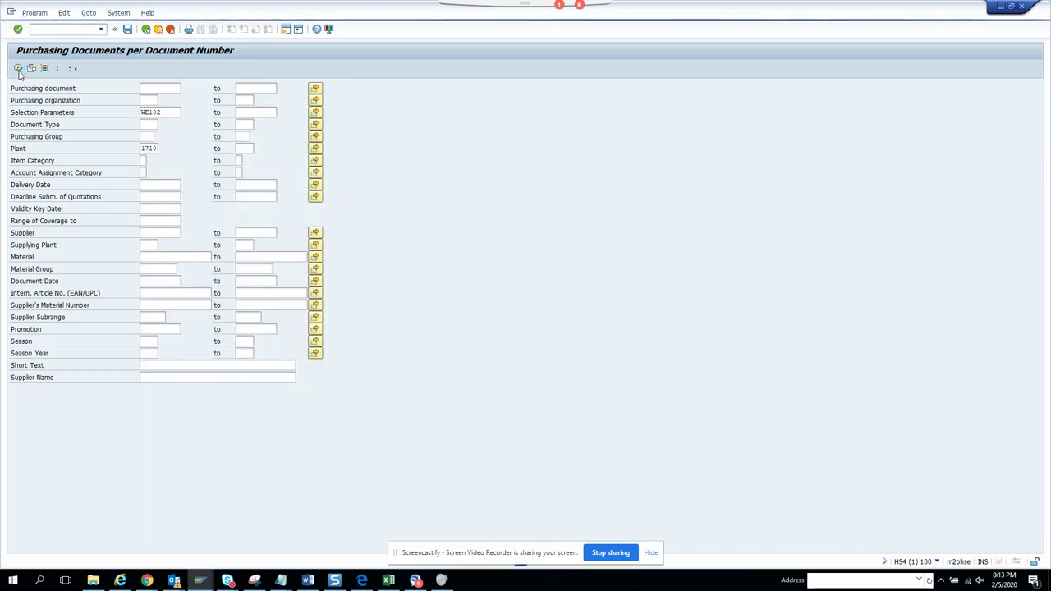
{"action": "left_click", "coordinate": [20, 71]}
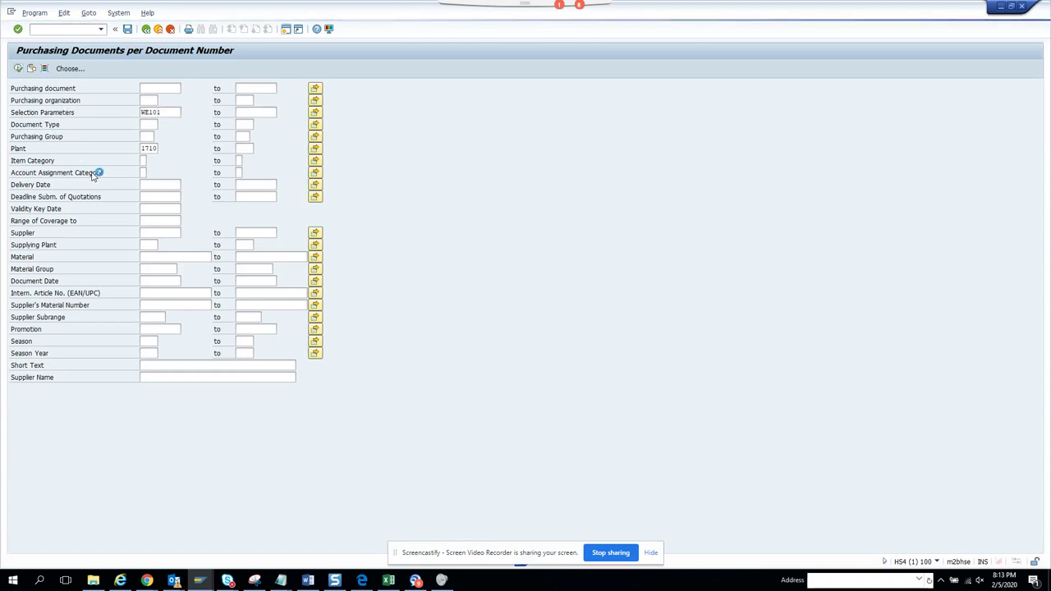
{"action": "left_click", "coordinate": [44, 109]}
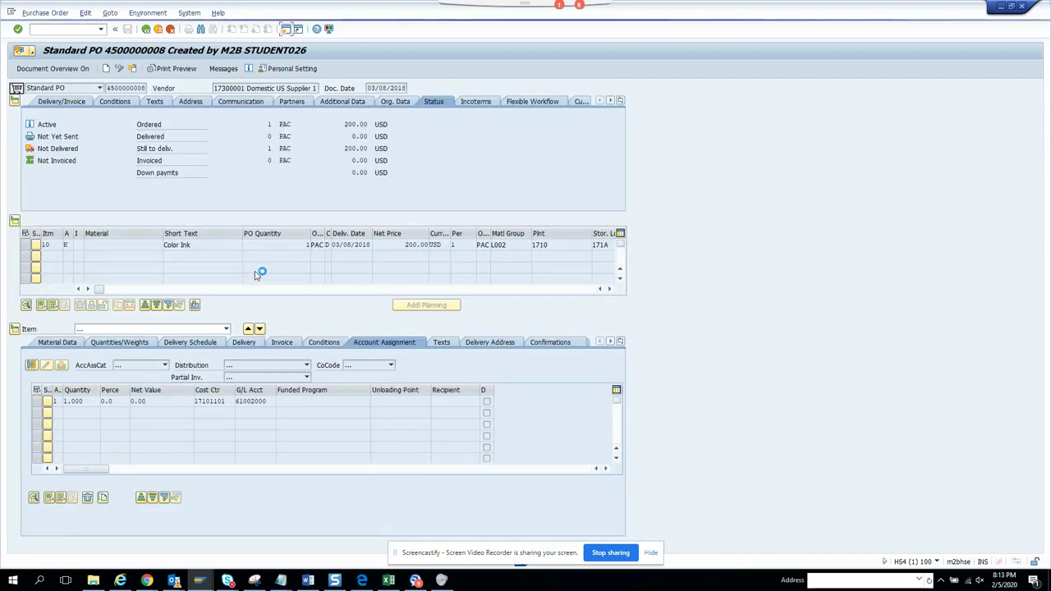
{"action": "left_click", "coordinate": [620, 341]}
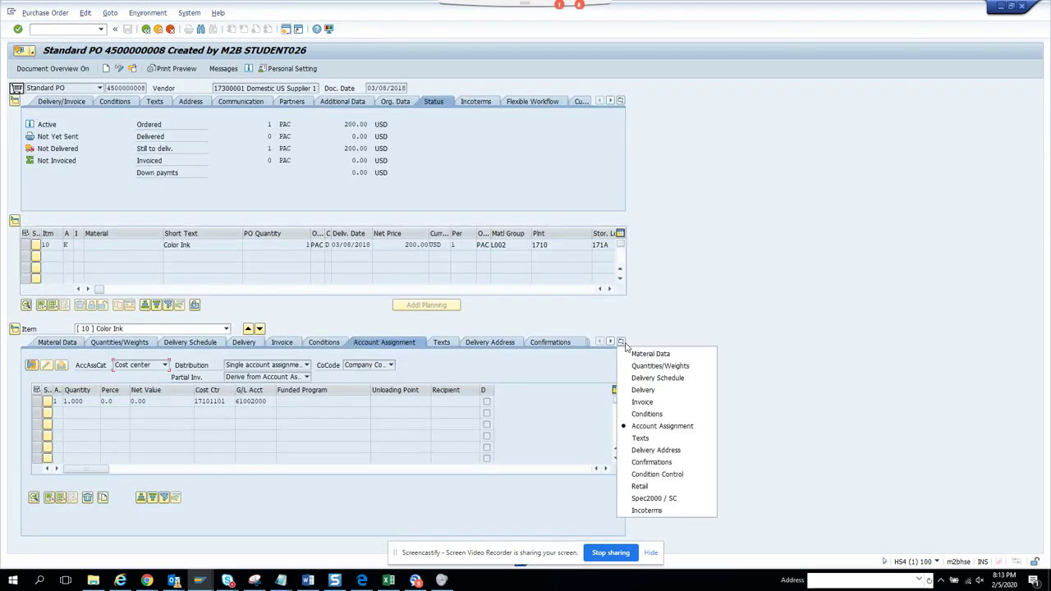
{"action": "left_click", "coordinate": [146, 30]}
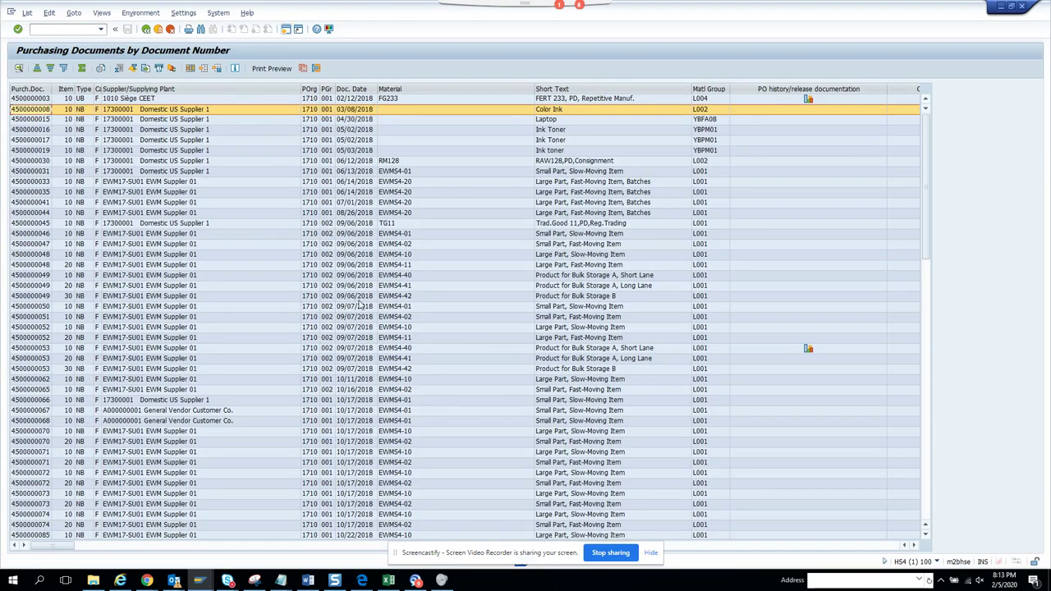
{"action": "left_click", "coordinate": [809, 99]}
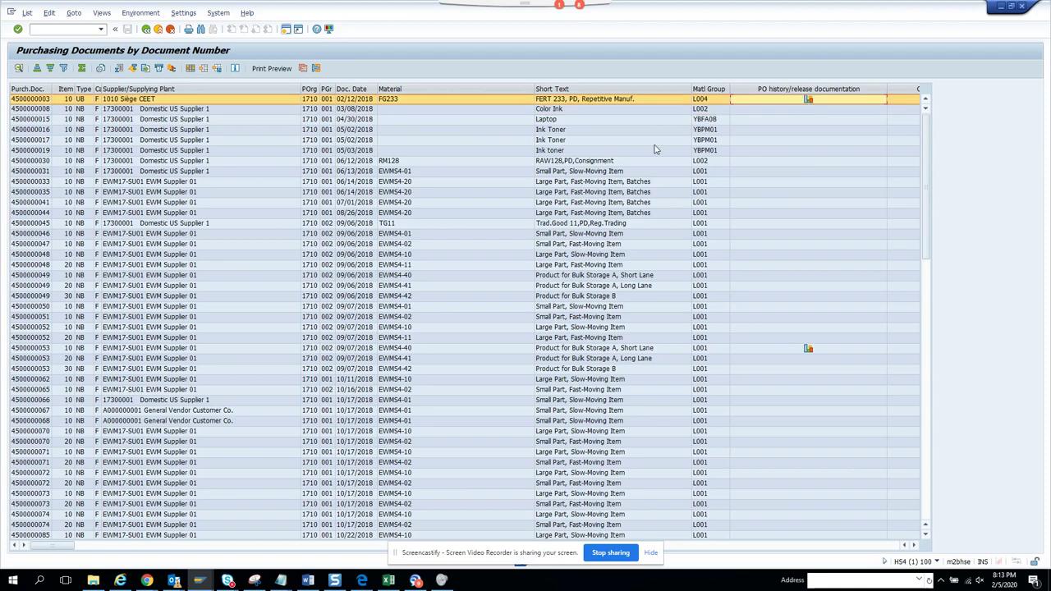
{"action": "left_click", "coordinate": [808, 101]}
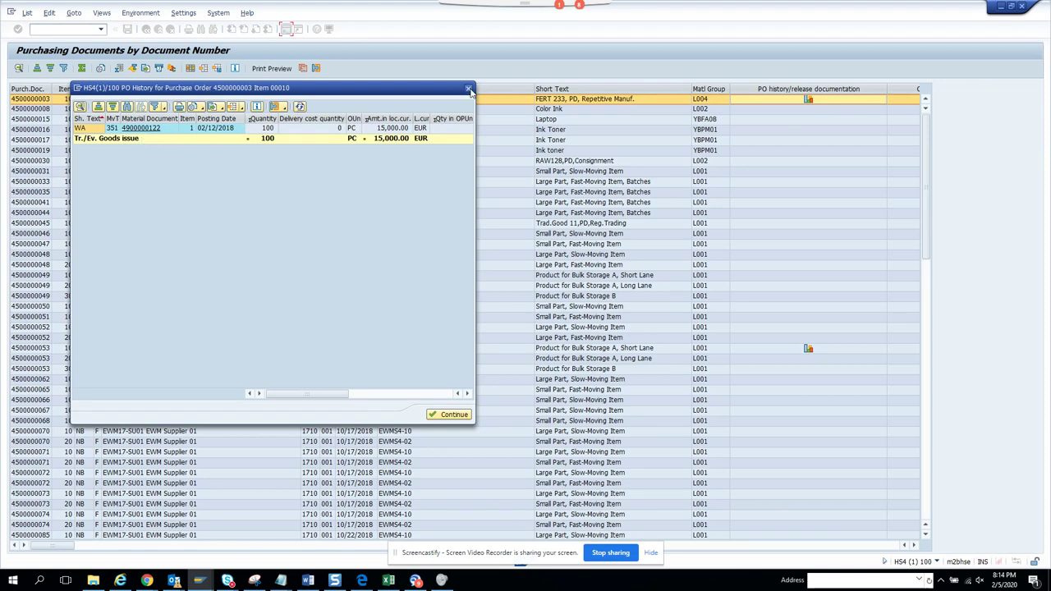
{"action": "left_click", "coordinate": [471, 91]}
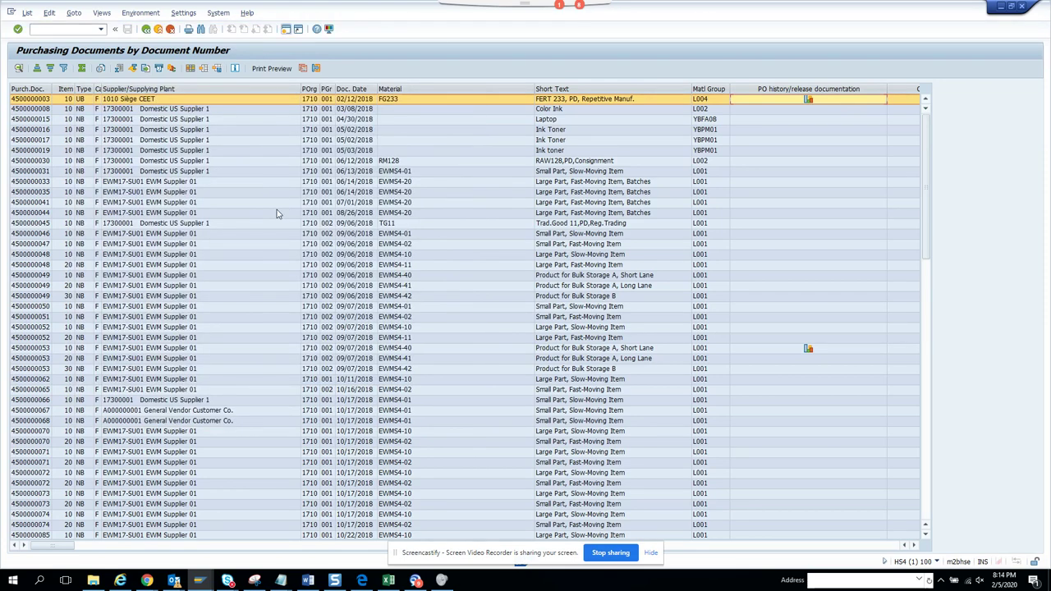
{"action": "left_click", "coordinate": [808, 348]}
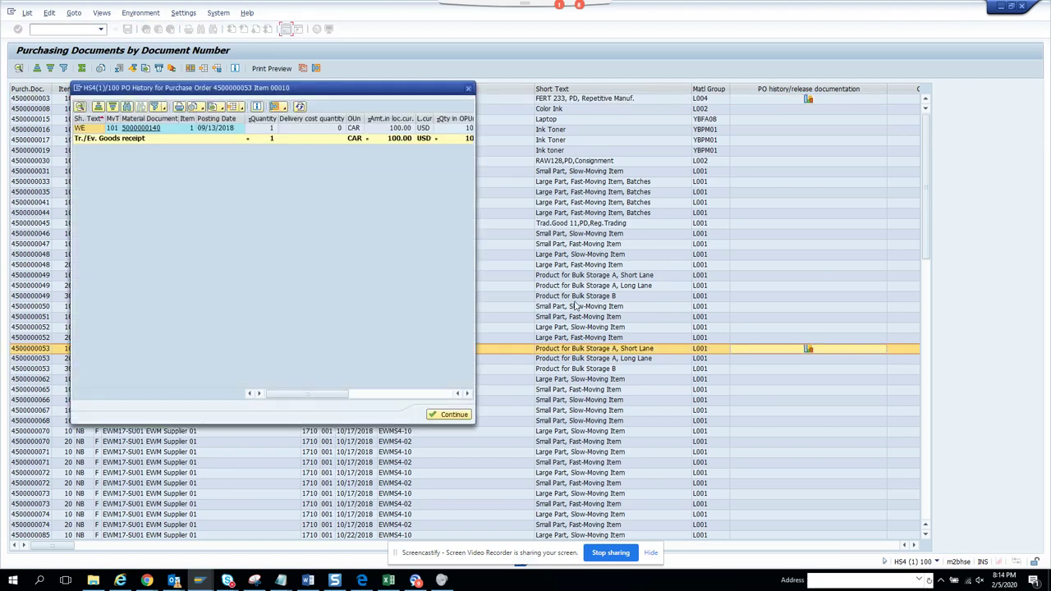
{"action": "left_click", "coordinate": [469, 88]}
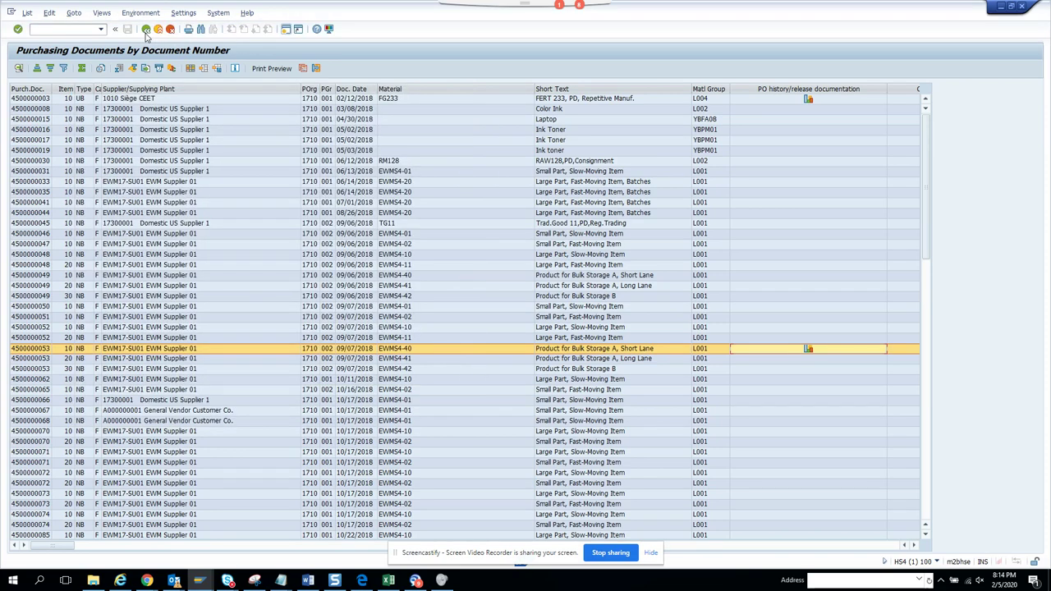
{"action": "left_click", "coordinate": [147, 29]}
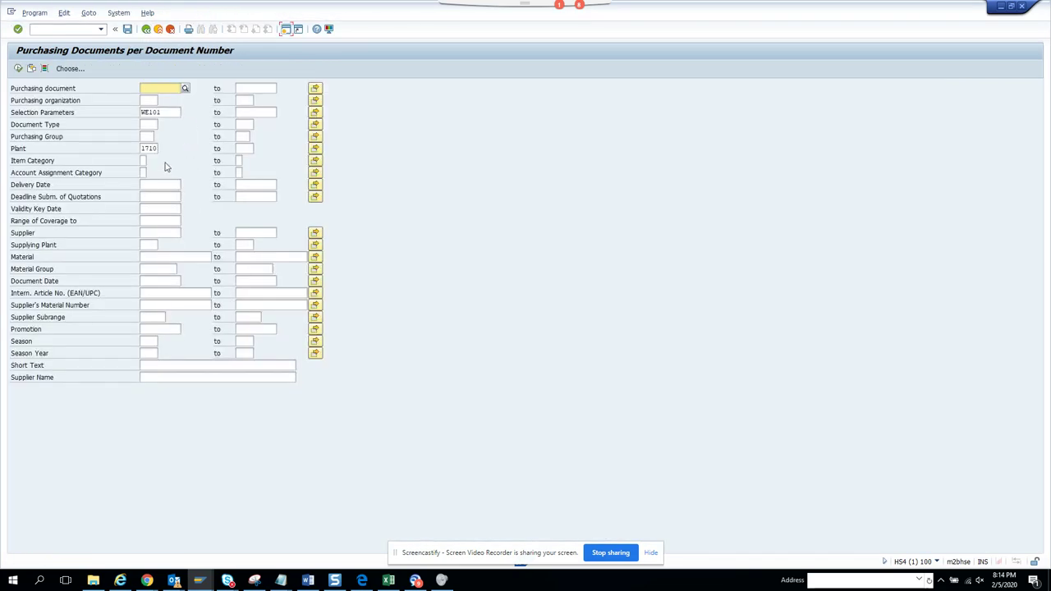
Run the plant 1710 report with selection parameter GUTSCHRIFT to list documents where invoices exist.
{"action": "left_click", "coordinate": [178, 116]}
{"action": "left_click", "coordinate": [185, 113]}
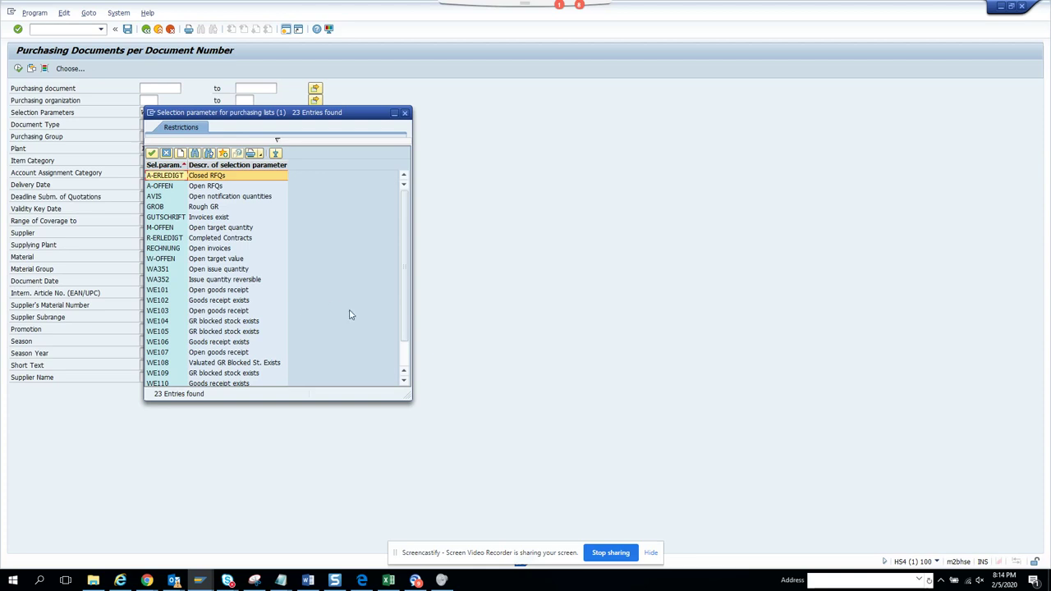
{"action": "double_click", "coordinate": [207, 218]}
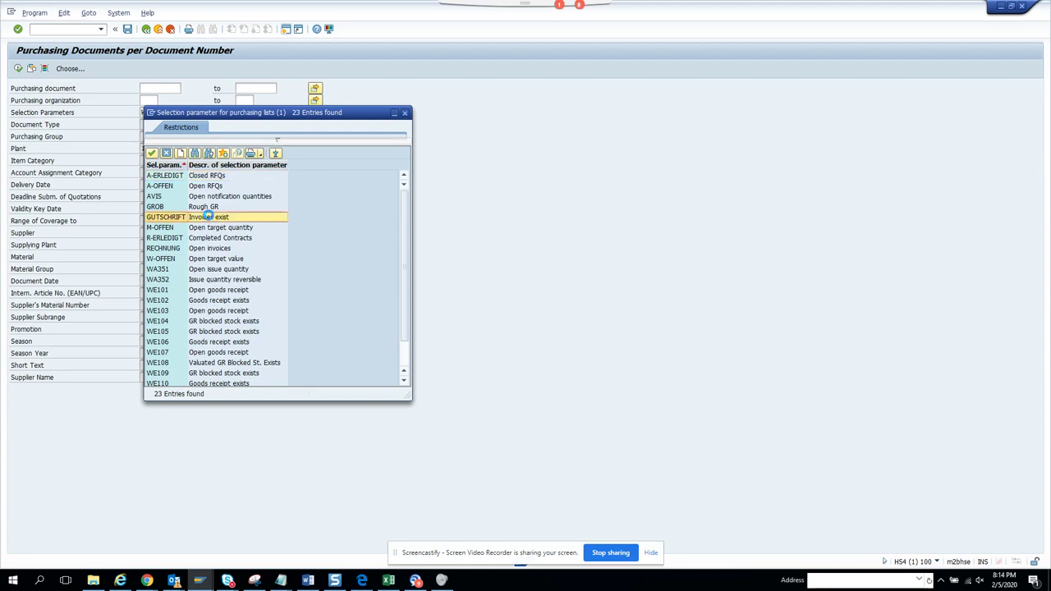
{"action": "left_click", "coordinate": [18, 69]}
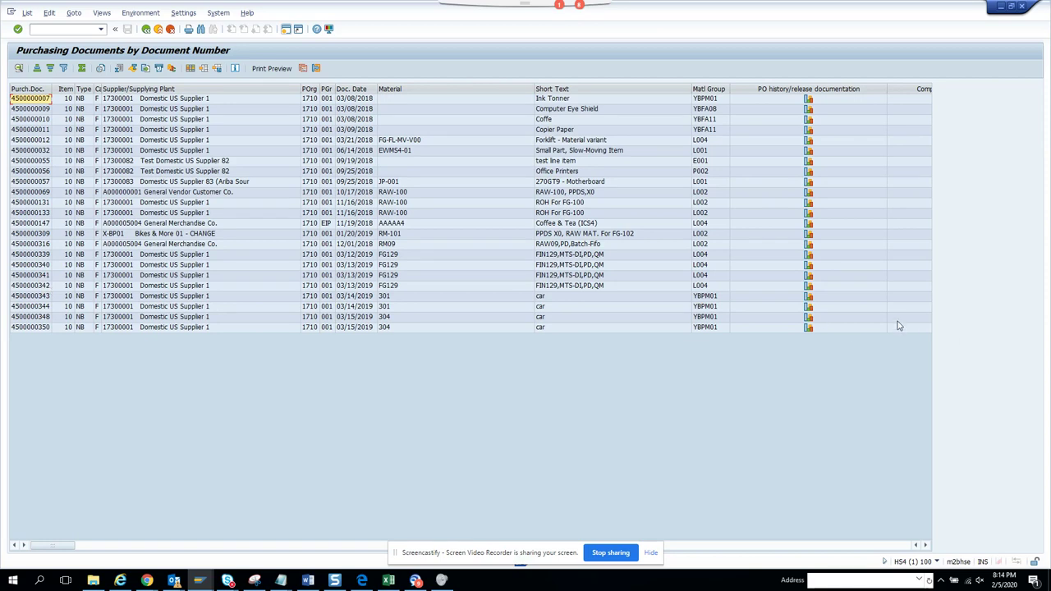
{"action": "left_click", "coordinate": [805, 287]}
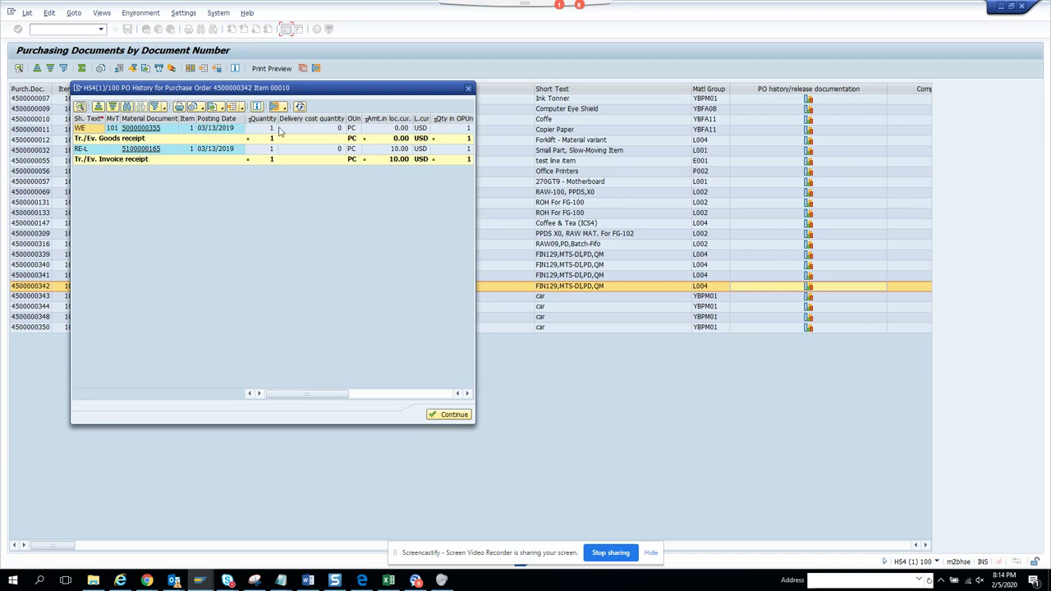
{"action": "left_click", "coordinate": [468, 89]}
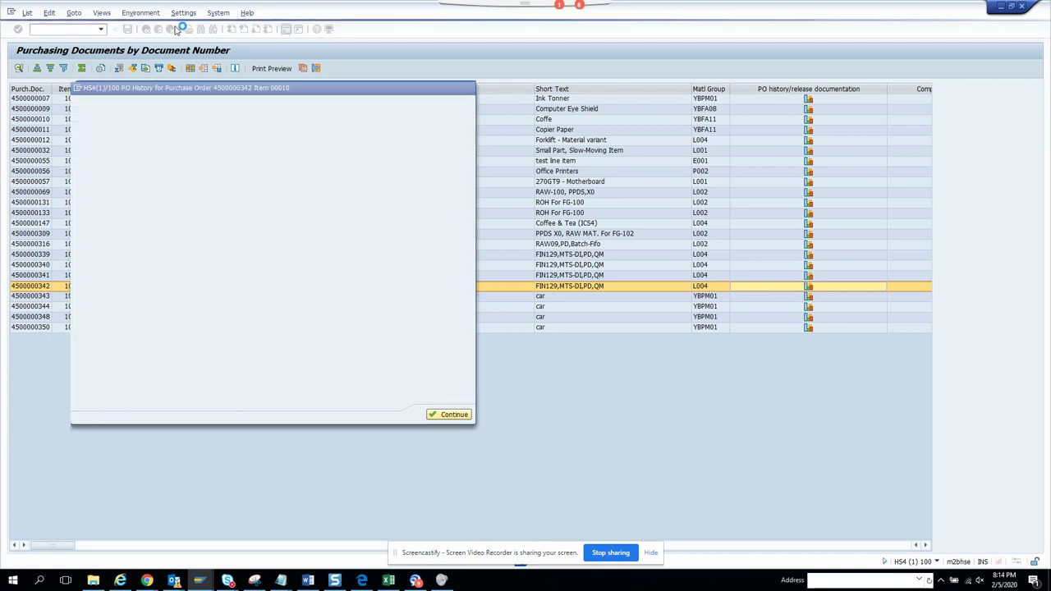
{"action": "left_click", "coordinate": [147, 29]}
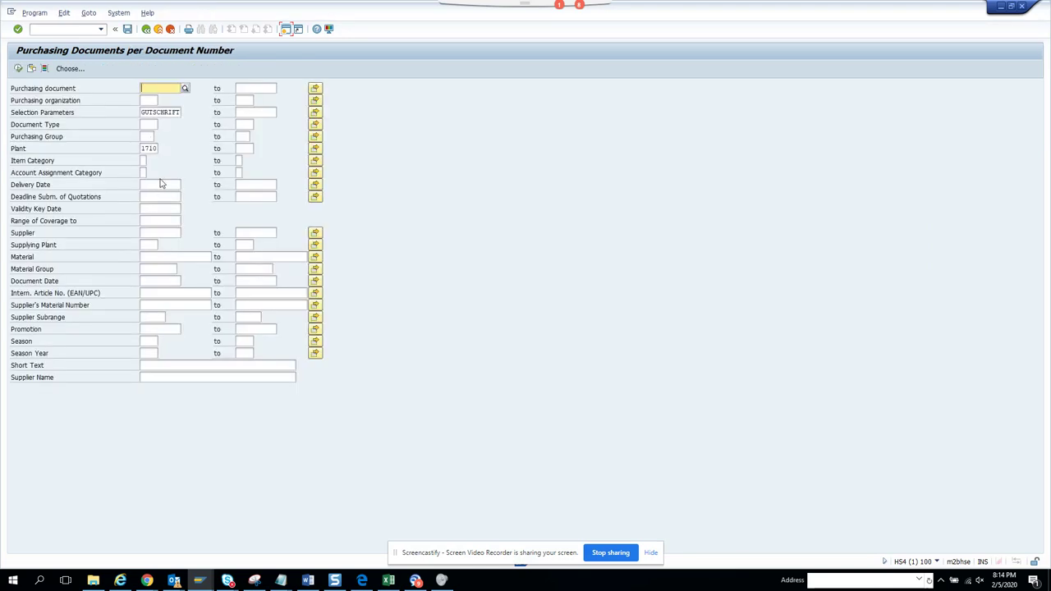
Dismiss the empty Season value lookup, then display system information confirming transaction ME2N.
{"action": "left_click", "coordinate": [154, 341]}
{"action": "key", "text": "F8"}
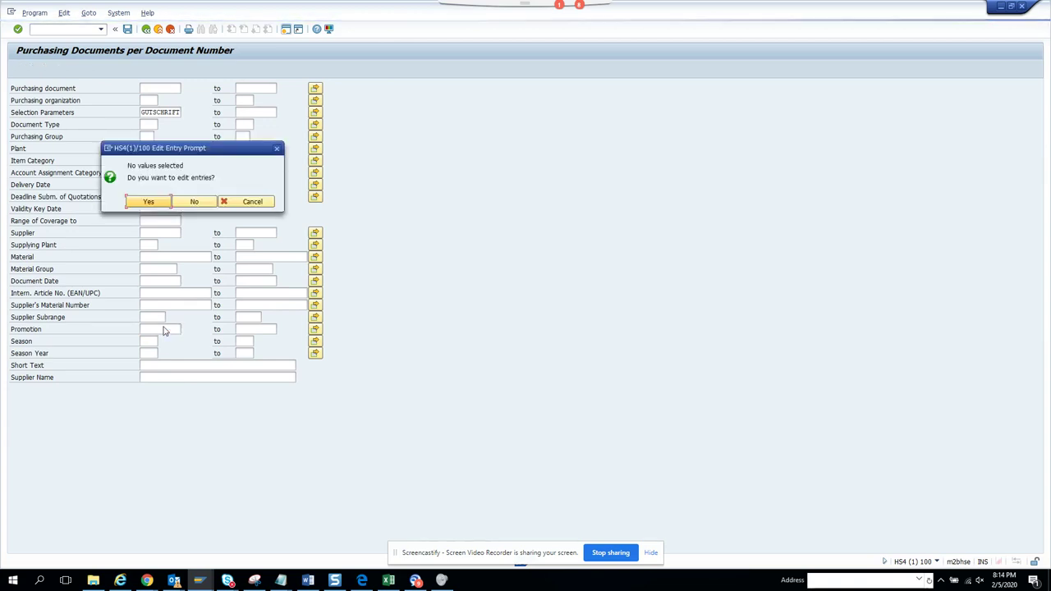
{"action": "left_click", "coordinate": [251, 203]}
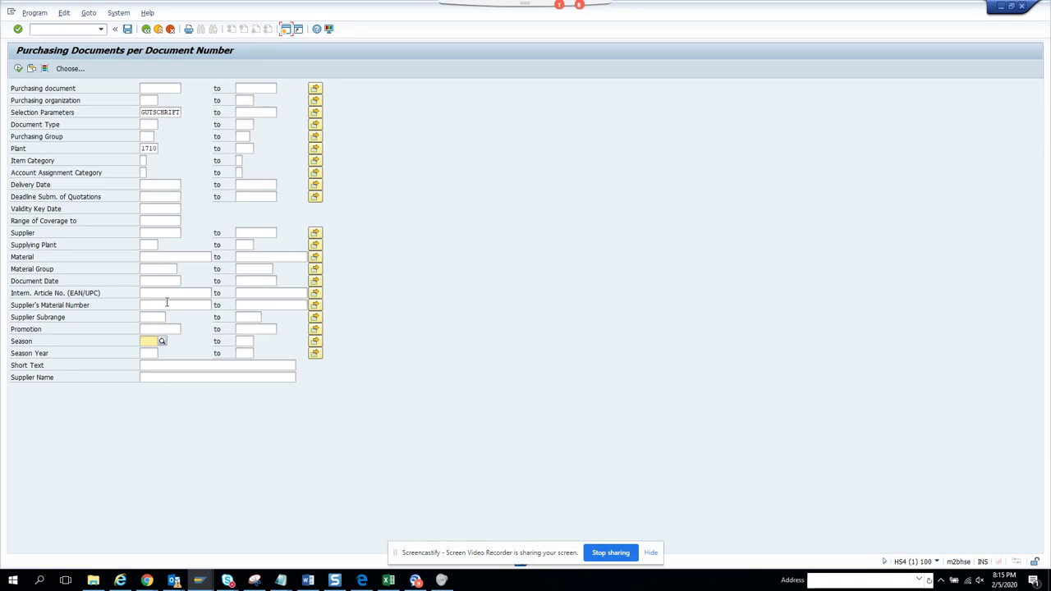
{"action": "left_click", "coordinate": [936, 562]}
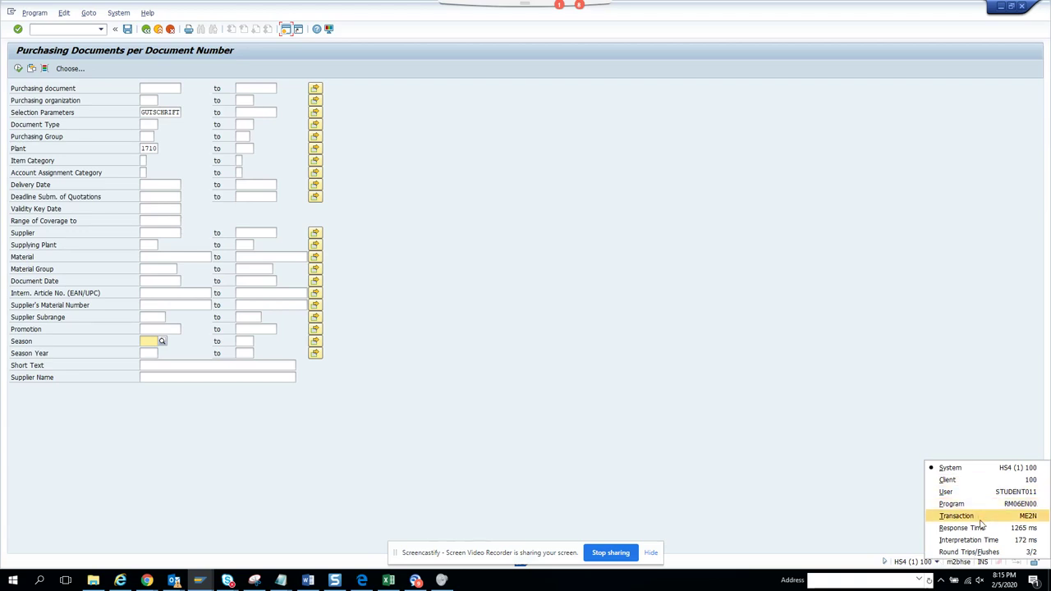